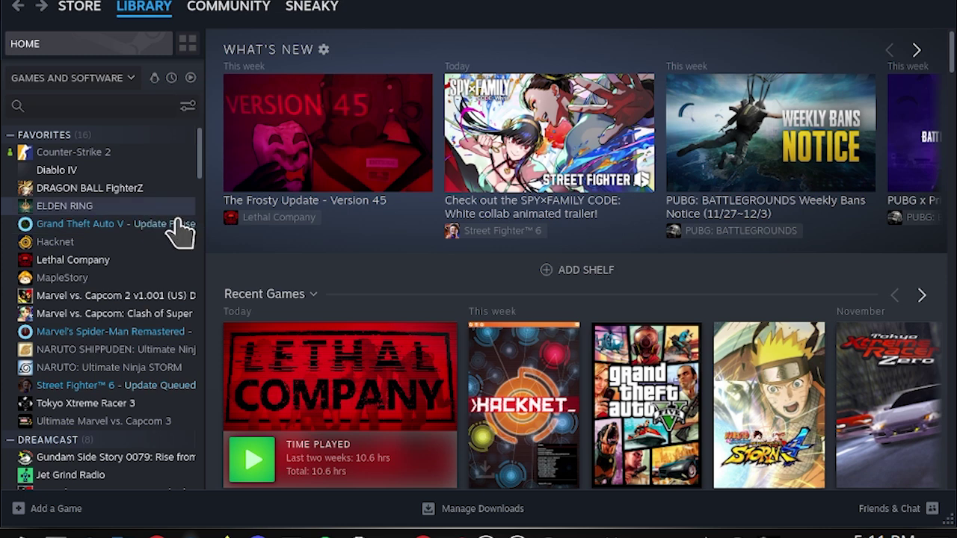
Check Lethal Company's WINEDLLOVERRIDES launch option in Properties, then close the dialog.
click(166, 275)
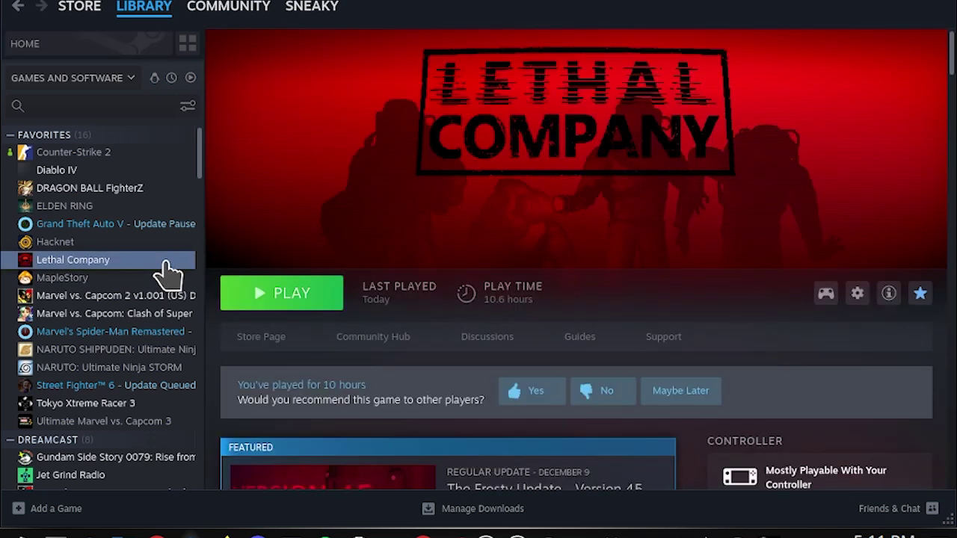
right_click(123, 262)
click(163, 373)
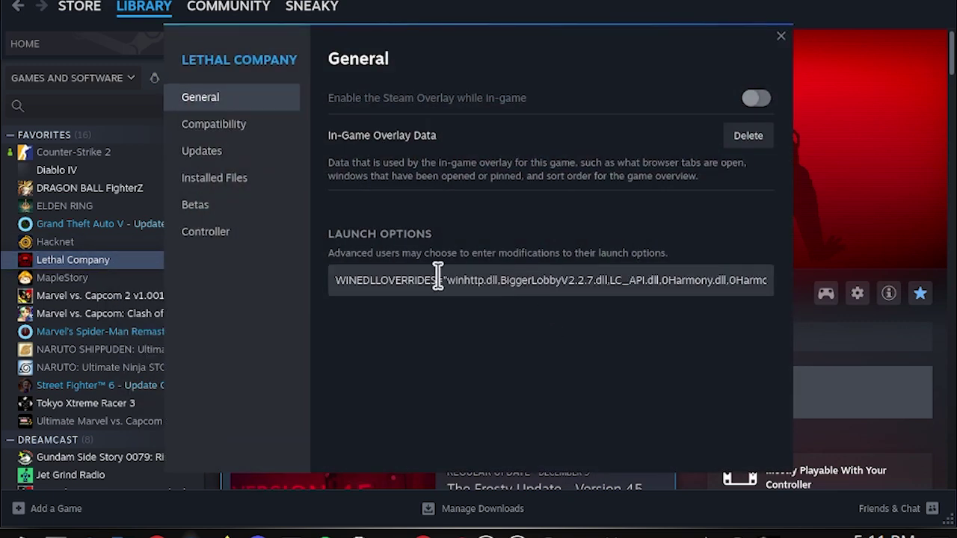
mouse_move(336, 280)
mouse_down()
mouse_move(811, 286)
mouse_move(235, 277)
mouse_up()
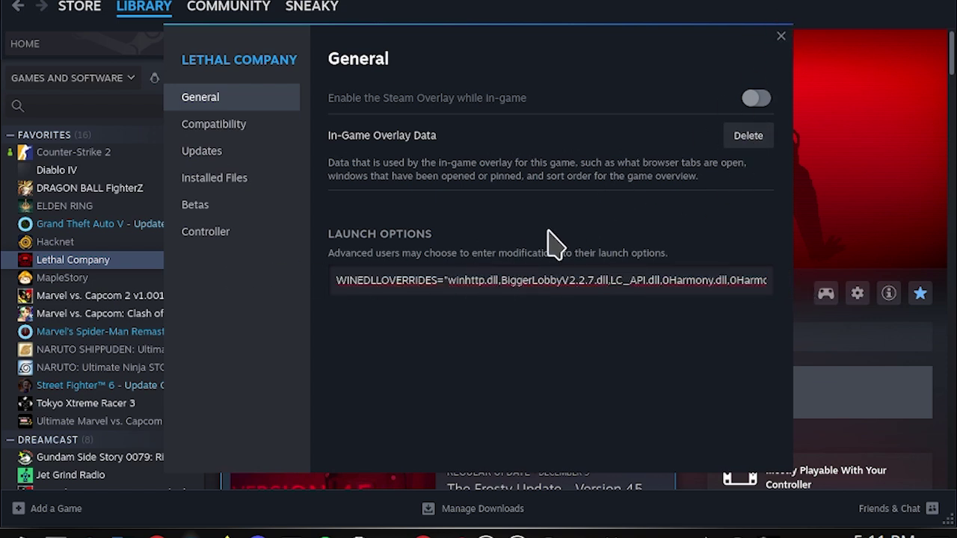
click(778, 36)
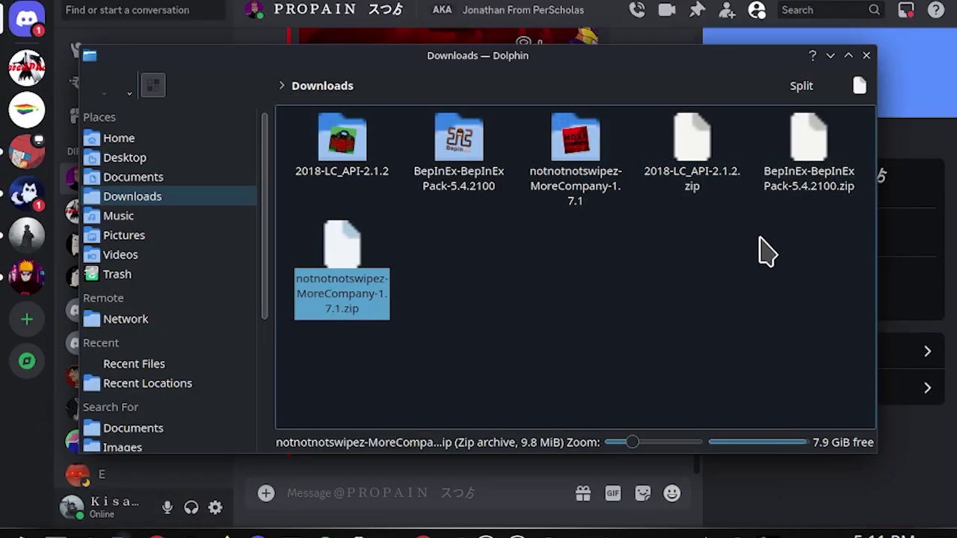
Open BepInEx-BepInExPack-5.4.2100/BepInExPack and select BepInEx, doorstop_config.ini and winhttp.dll.
double_click(437, 193)
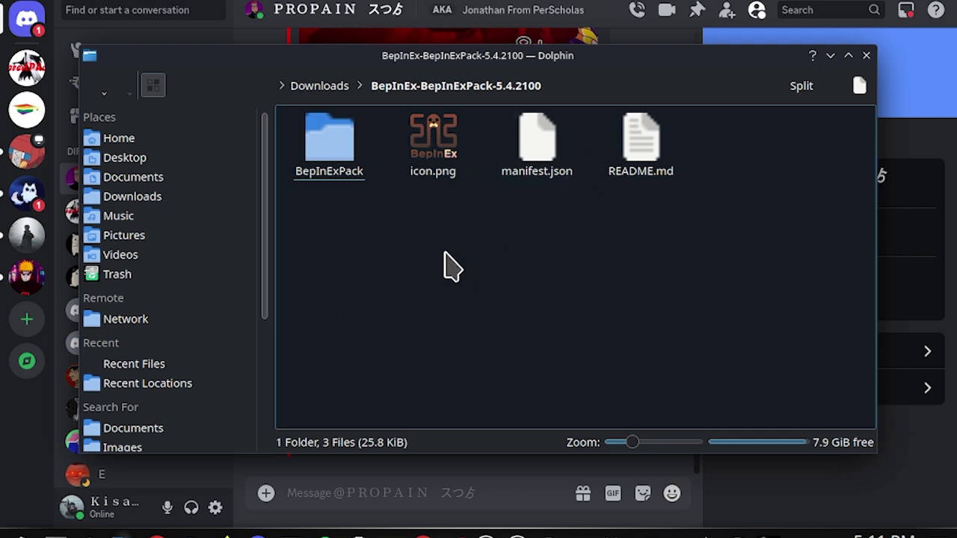
double_click(363, 166)
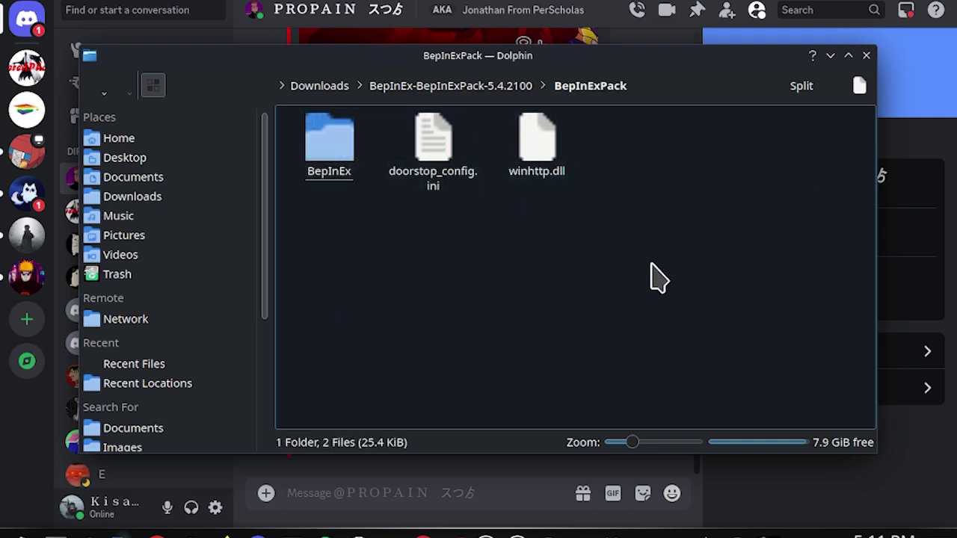
drag(650, 276, 338, 155)
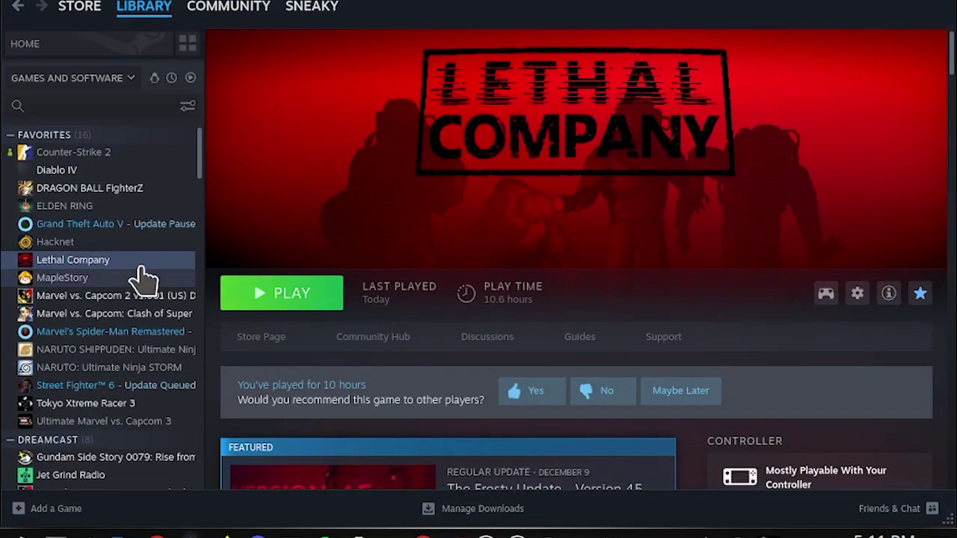
Browse Lethal Company's local files from its library Manage menu.
right_click(161, 260)
mouse_move(177, 352)
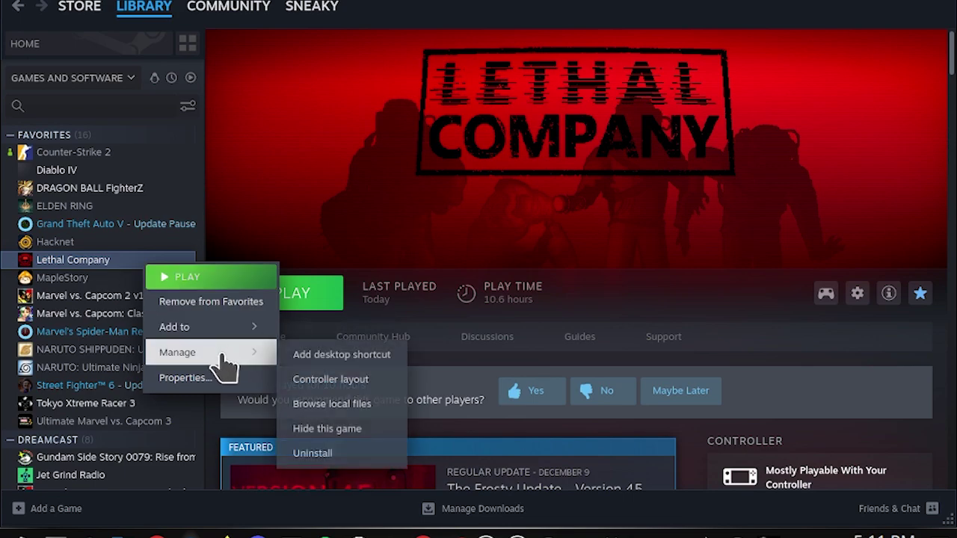
click(357, 410)
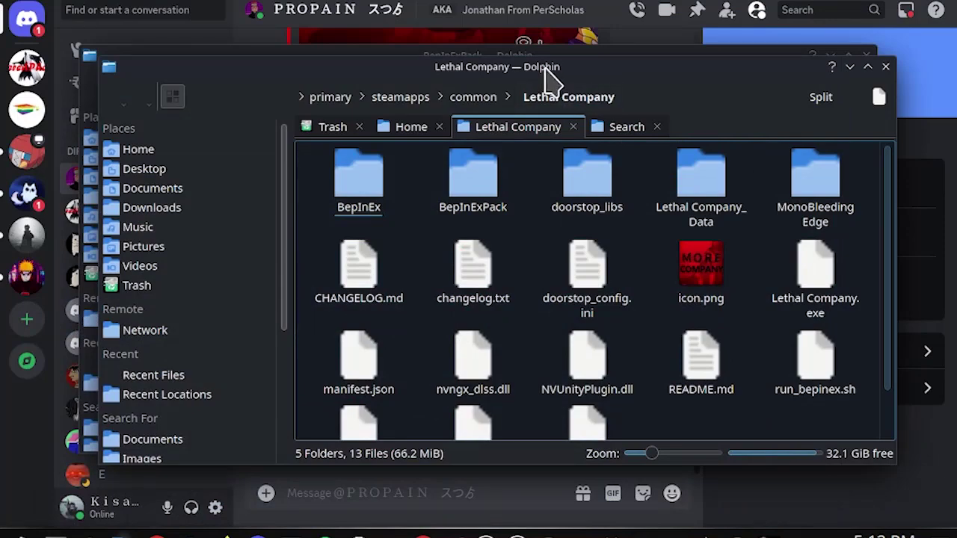
Move BepInEx, doorstop_config.ini and winhttp.dll into the game folder, merging folders and overwriting files.
drag(544, 68, 439, 127)
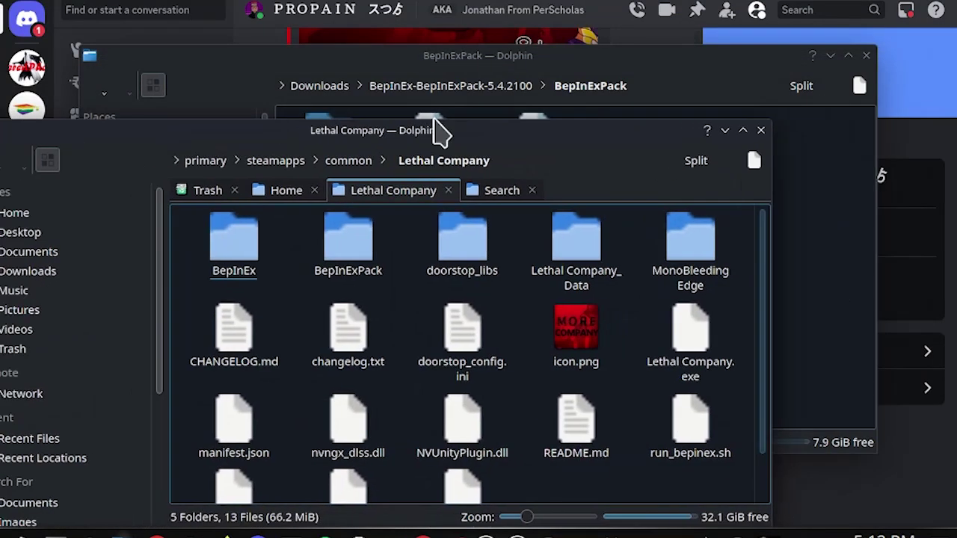
drag(527, 73, 809, 88)
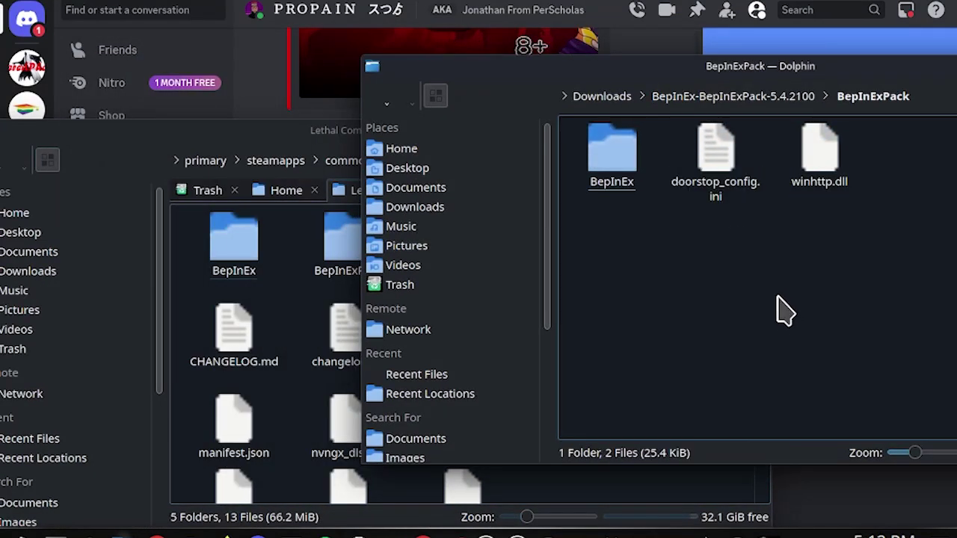
mouse_move(822, 299)
mouse_down()
mouse_move(605, 146)
mouse_move(568, 198)
mouse_move(299, 342)
mouse_up()
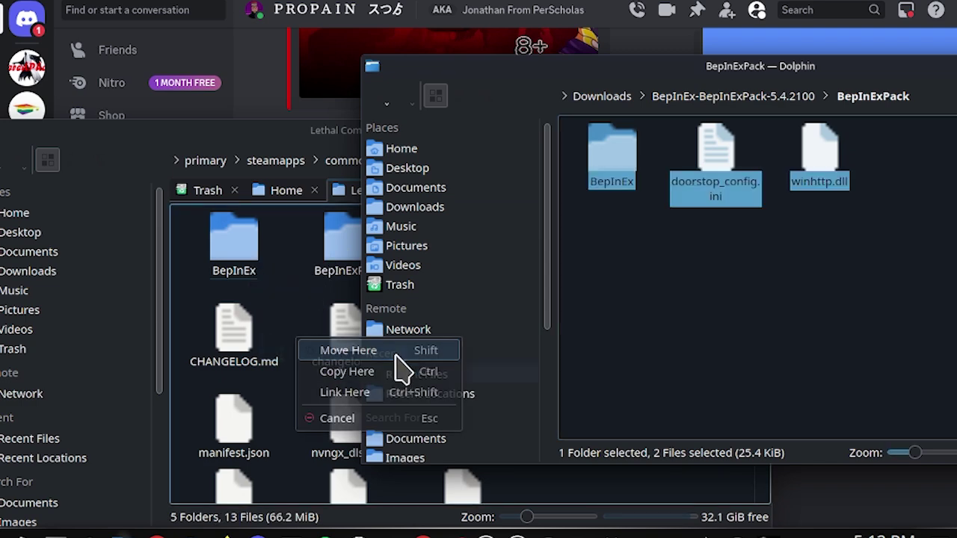
click(349, 350)
click(383, 459)
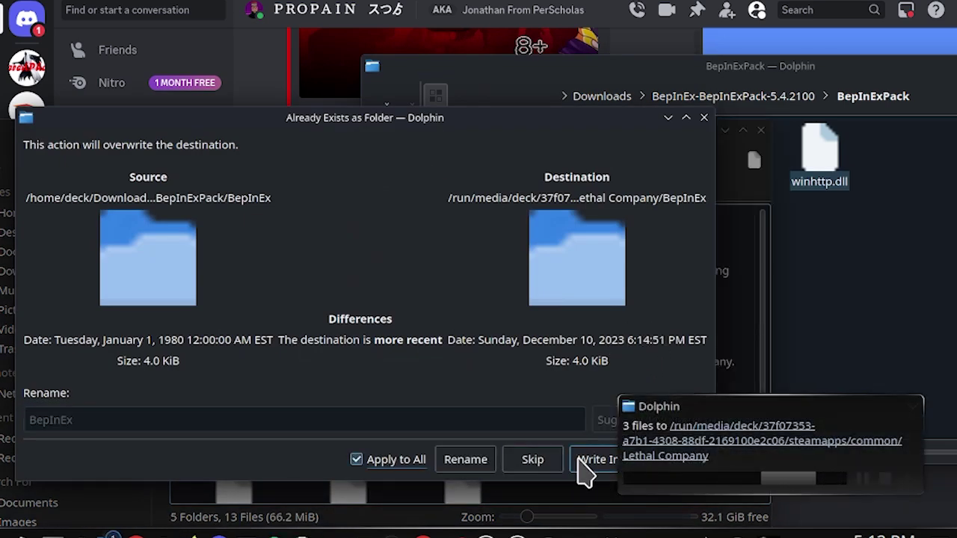
click(583, 462)
click(351, 470)
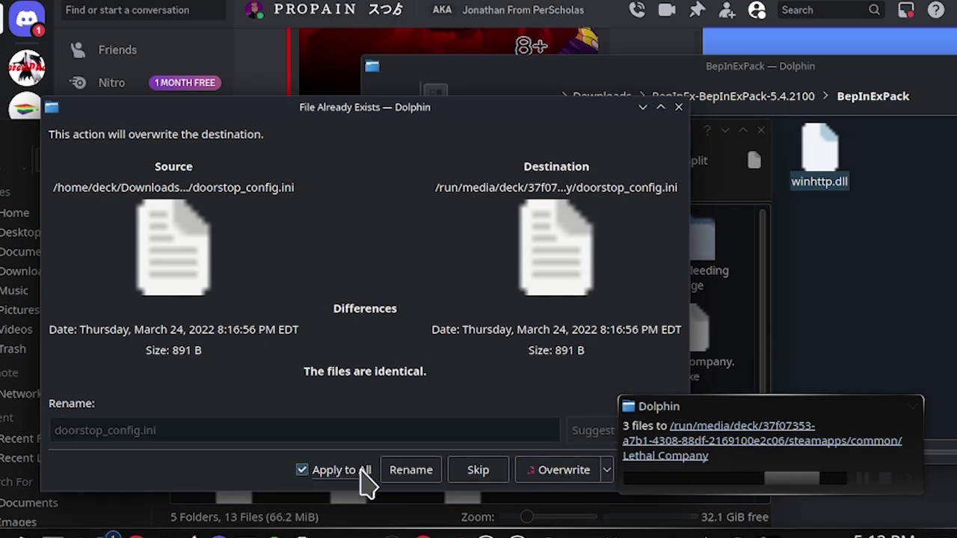
click(540, 475)
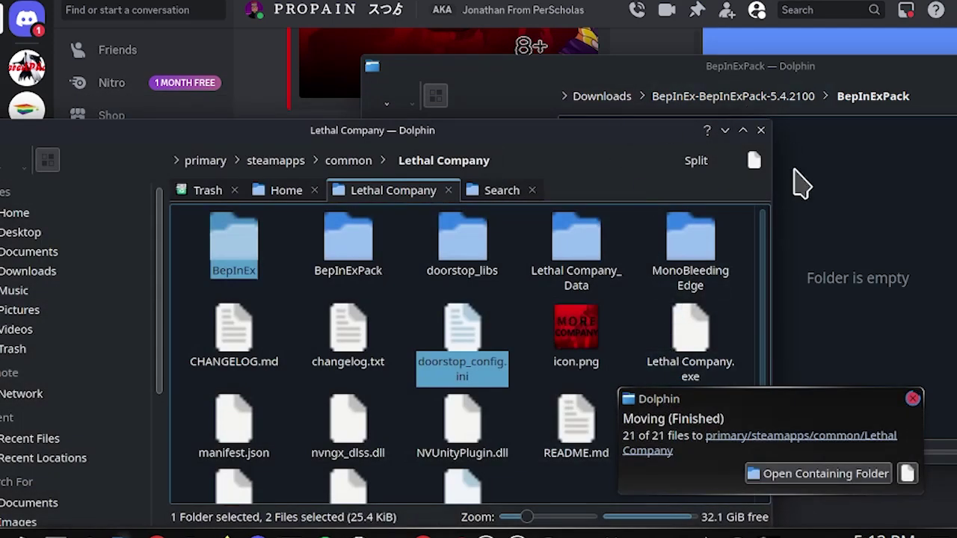
mouse_move(824, 66)
mouse_down()
mouse_move(545, 38)
mouse_move(434, 137)
mouse_up()
Return to Downloads and open the extracted LC_API folder beside the game folder.
click(424, 116)
click(290, 120)
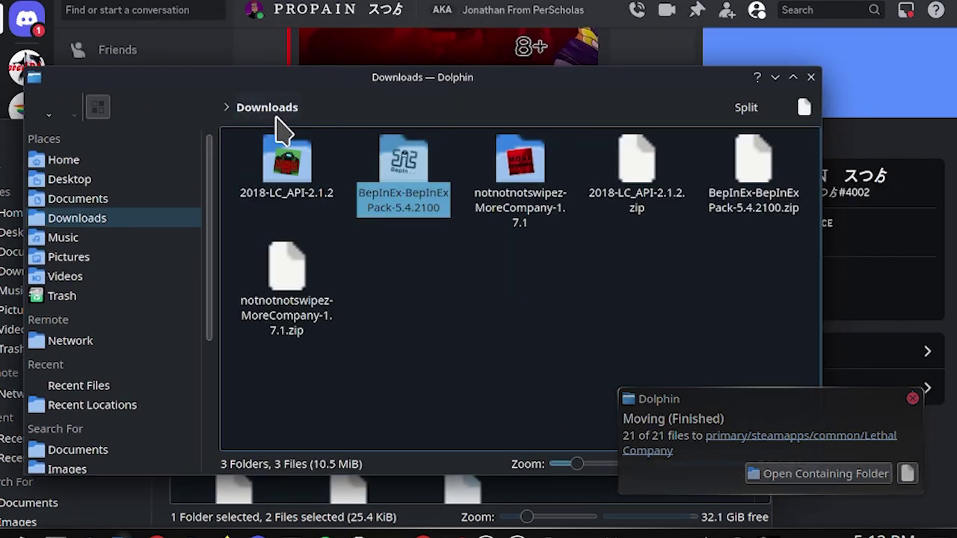
click(297, 183)
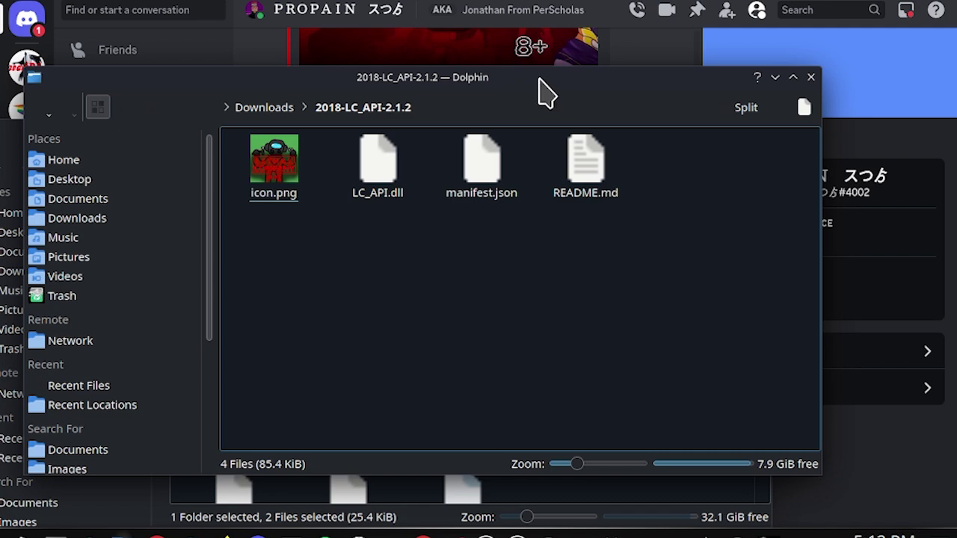
mouse_move(539, 79)
mouse_down()
mouse_move(683, 96)
mouse_move(874, 86)
mouse_up()
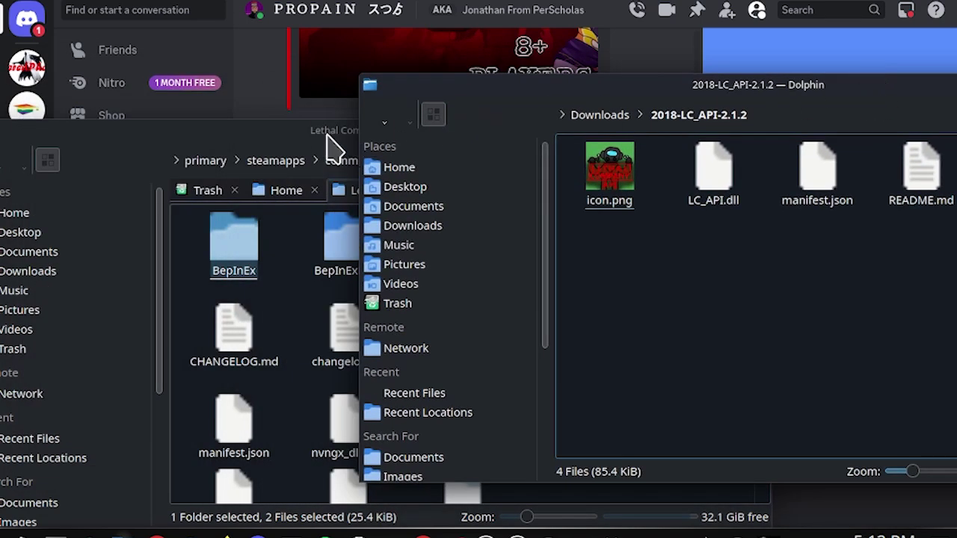
drag(333, 142, 314, 102)
click(777, 115)
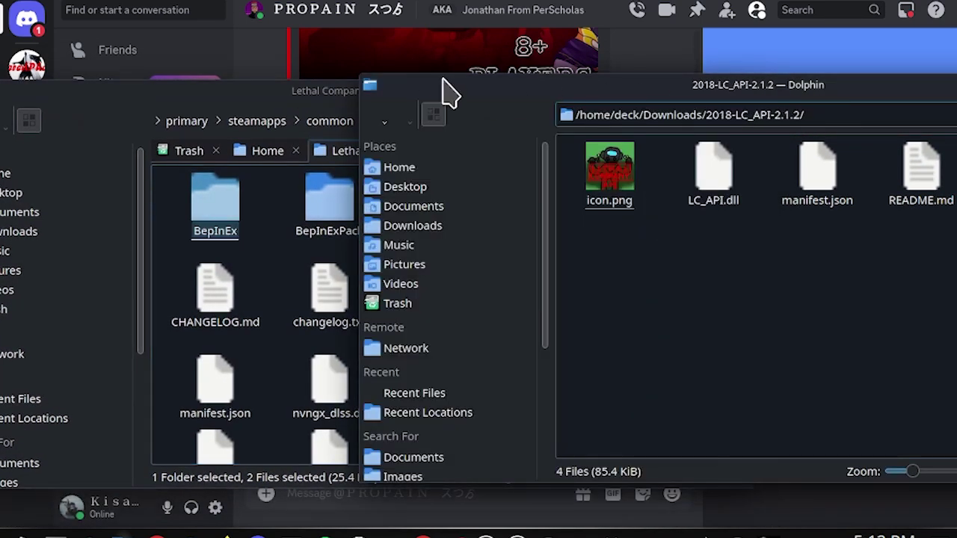
drag(542, 93, 381, 79)
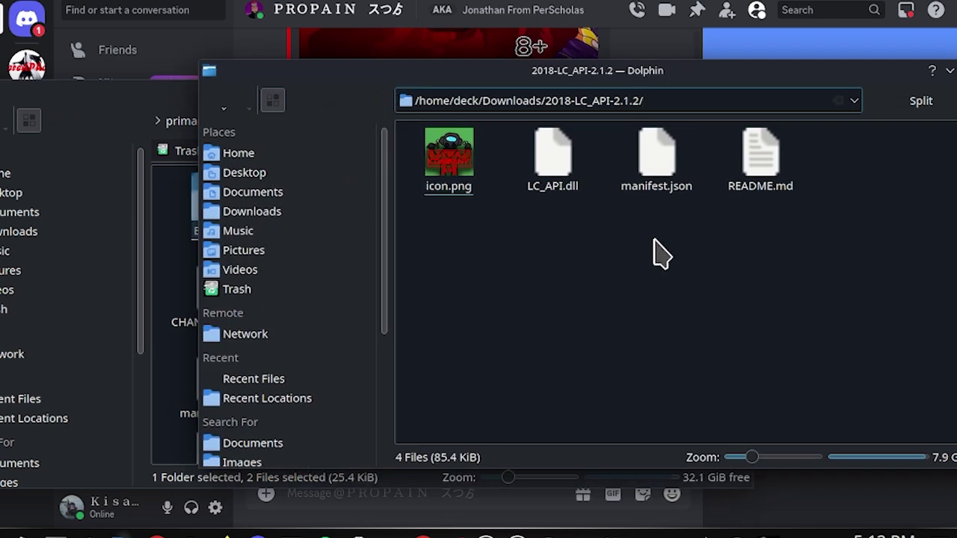
drag(544, 74, 432, 74)
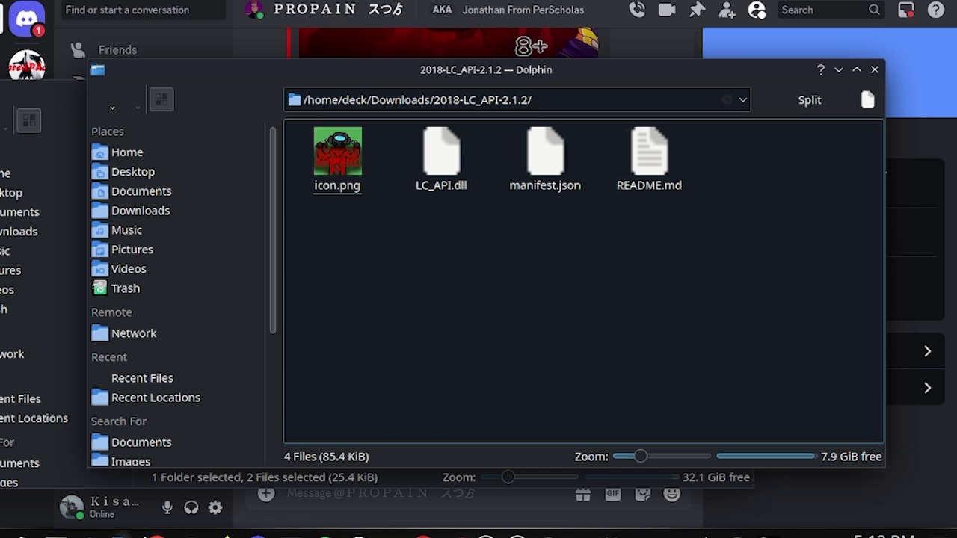
click(119, 535)
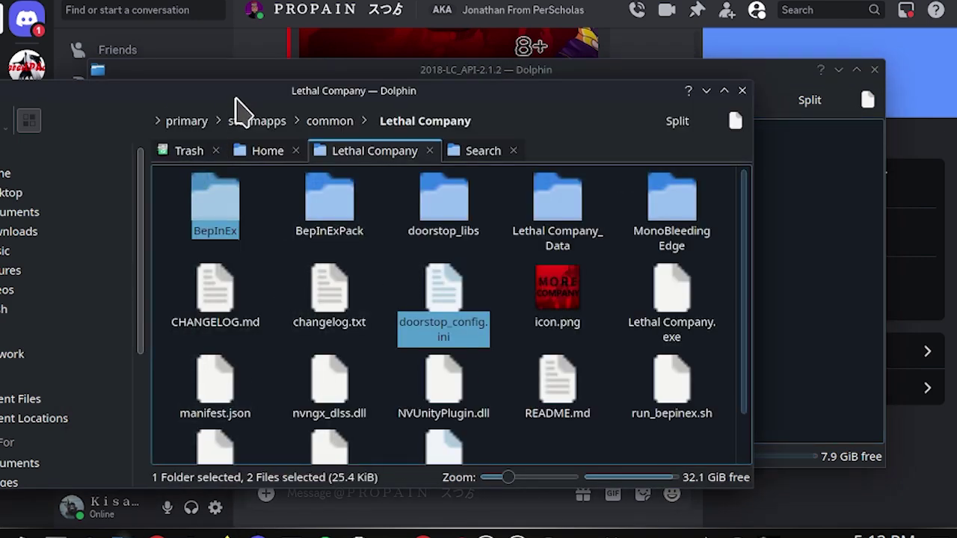
drag(234, 105, 438, 86)
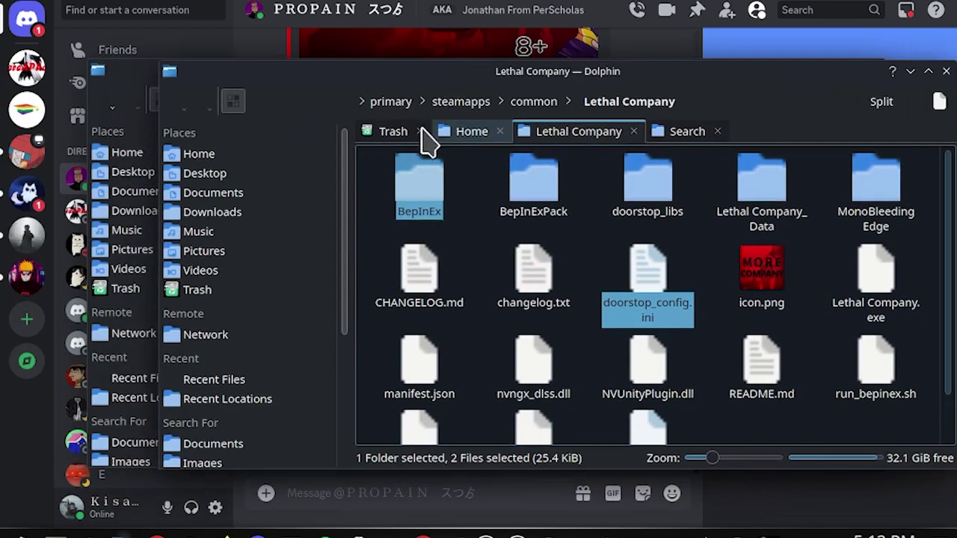
Open the extracted MoreCompany folder, then close the LC_API and MoreCompany windows.
click(233, 215)
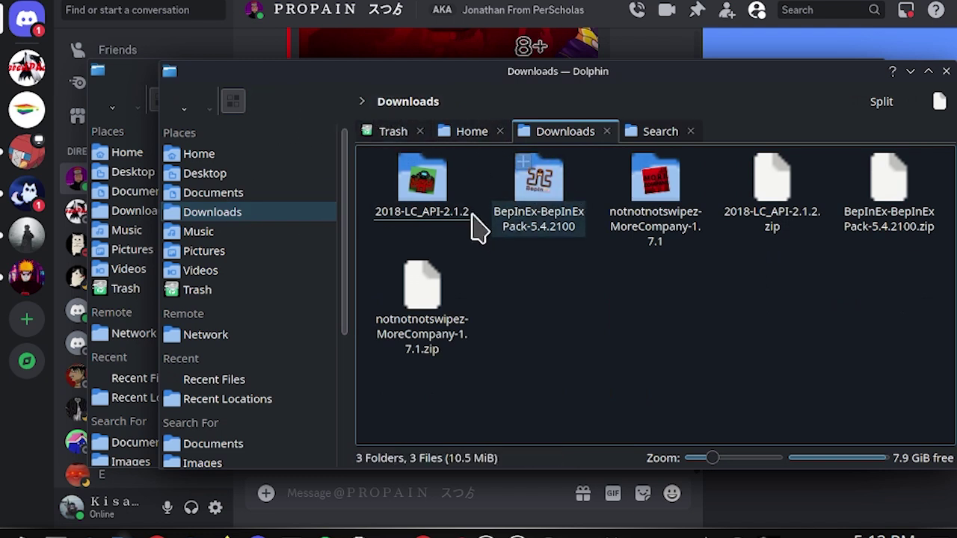
click(650, 176)
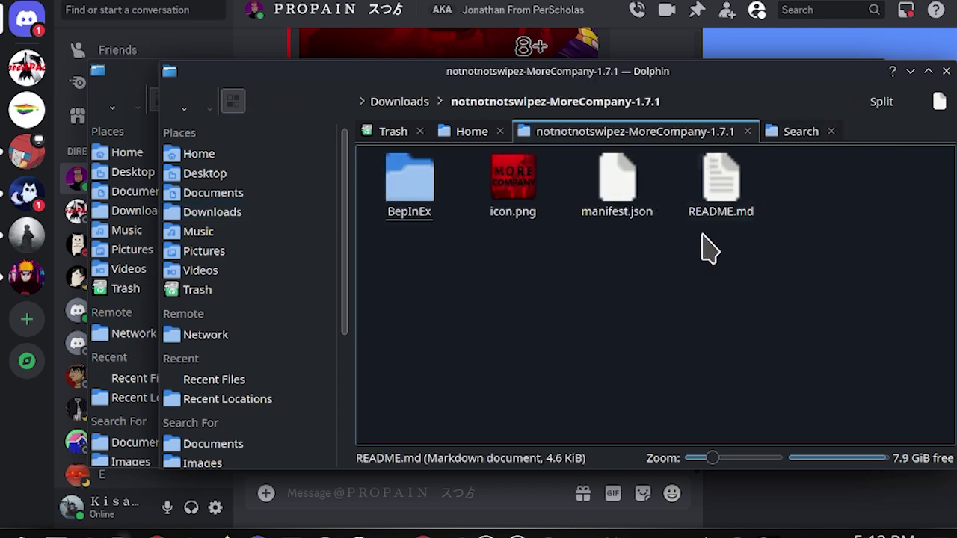
drag(658, 78, 654, 150)
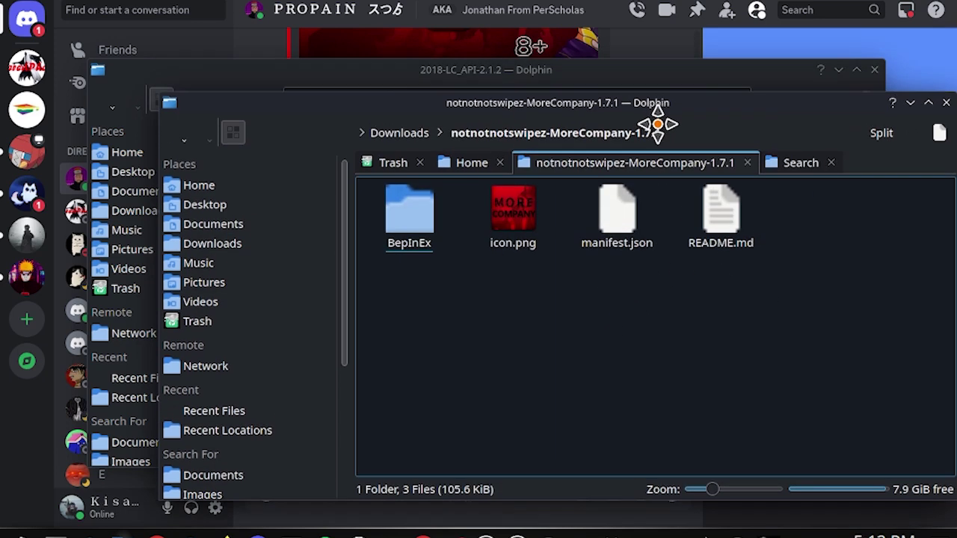
click(645, 94)
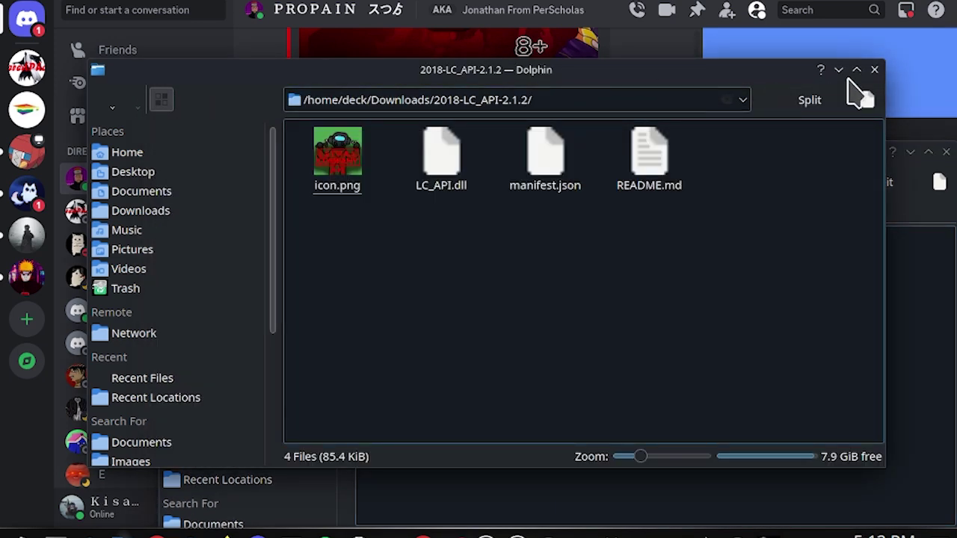
click(874, 69)
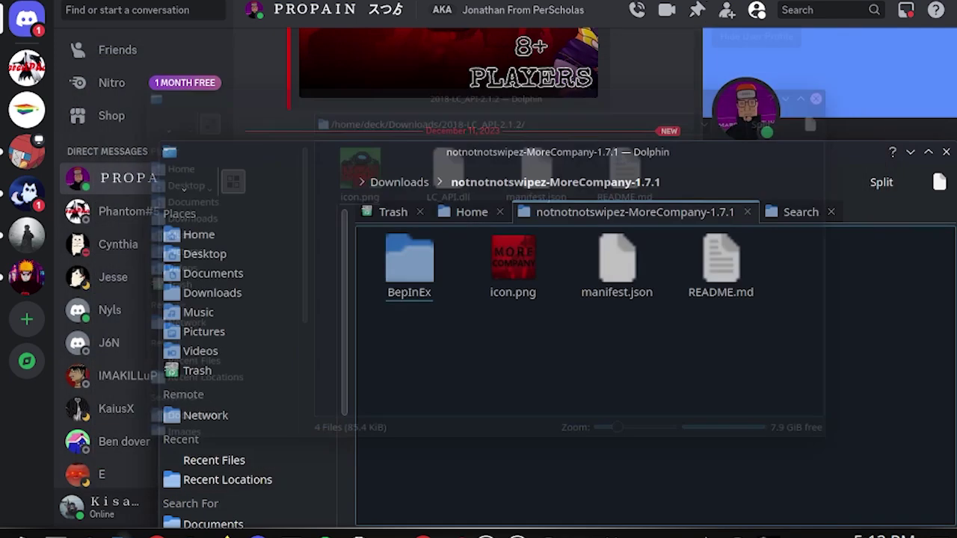
click(934, 122)
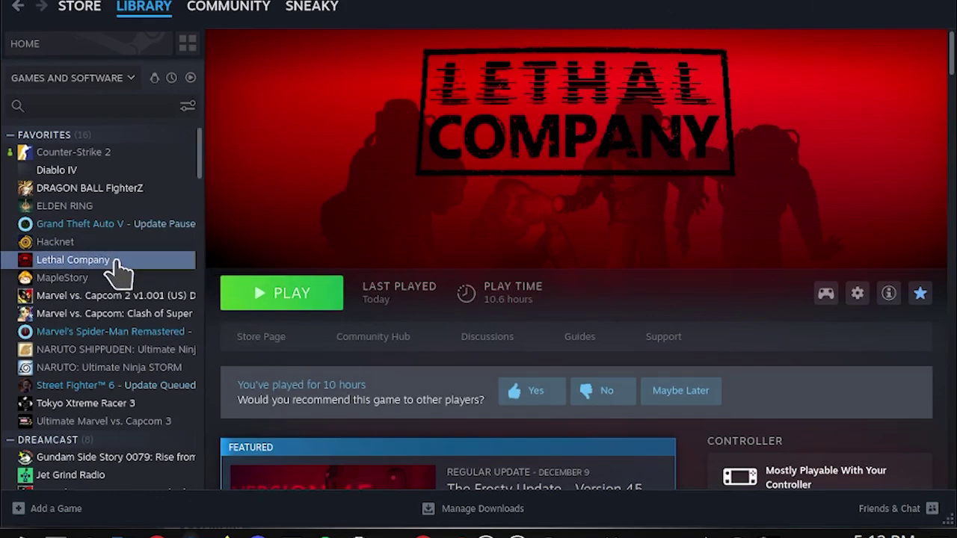
Reopen Lethal Company's installed files folder from Steam's library.
right_click(117, 264)
mouse_move(183, 352)
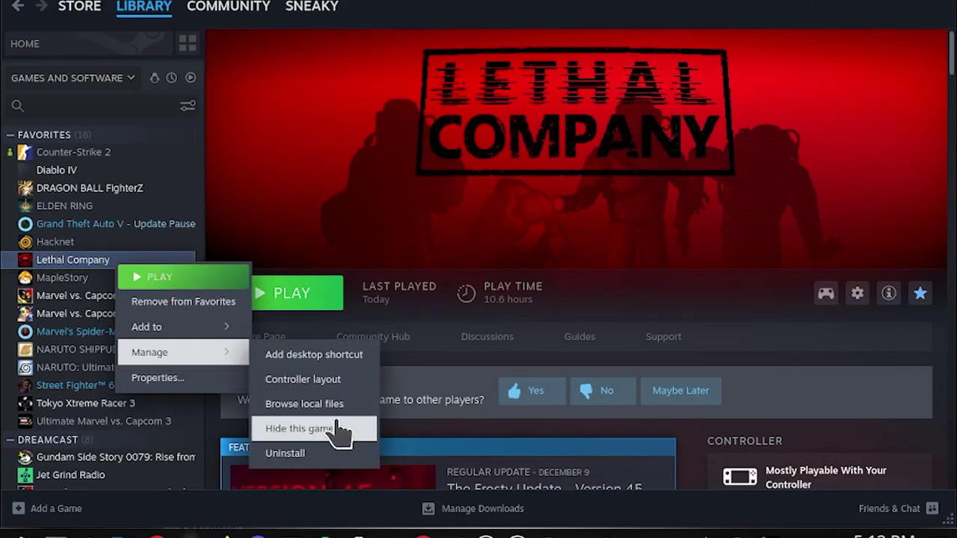
click(349, 407)
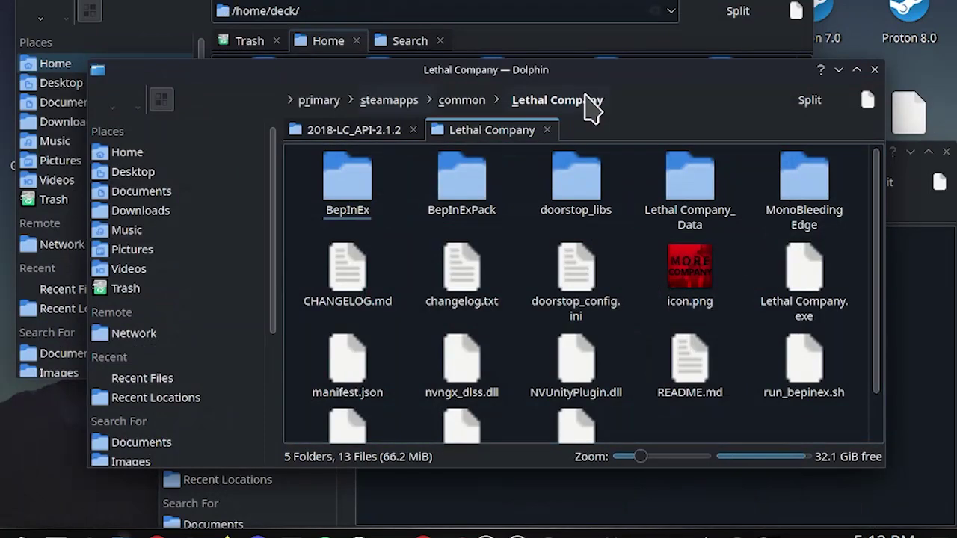
drag(589, 72, 549, 81)
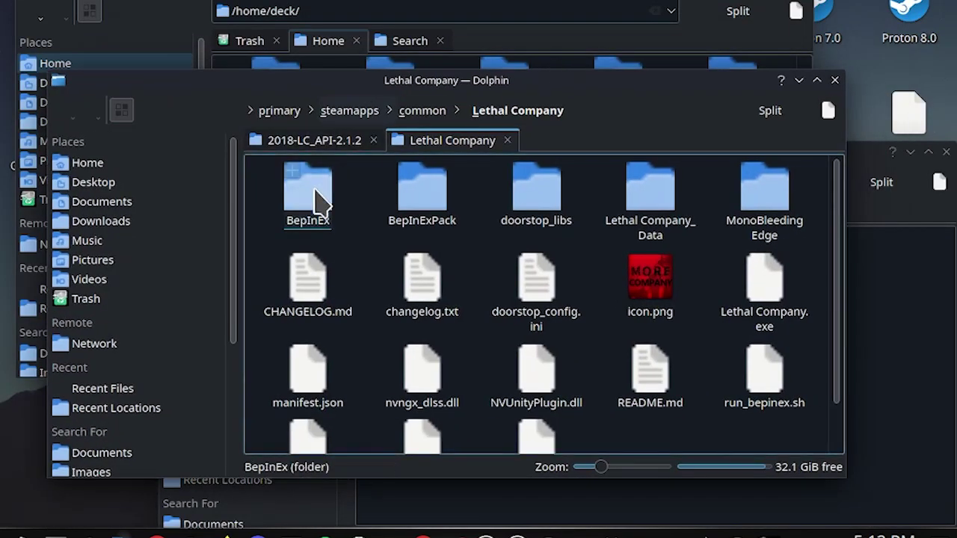
Open the game's BepInEx folder and MoreCompany's BepInEx folder side by side.
double_click(307, 187)
click(922, 337)
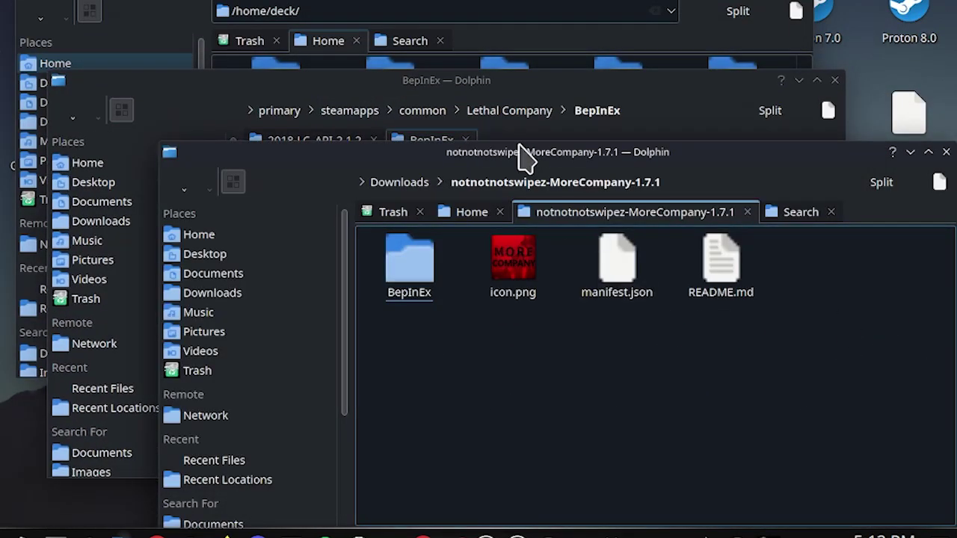
drag(523, 157, 678, 203)
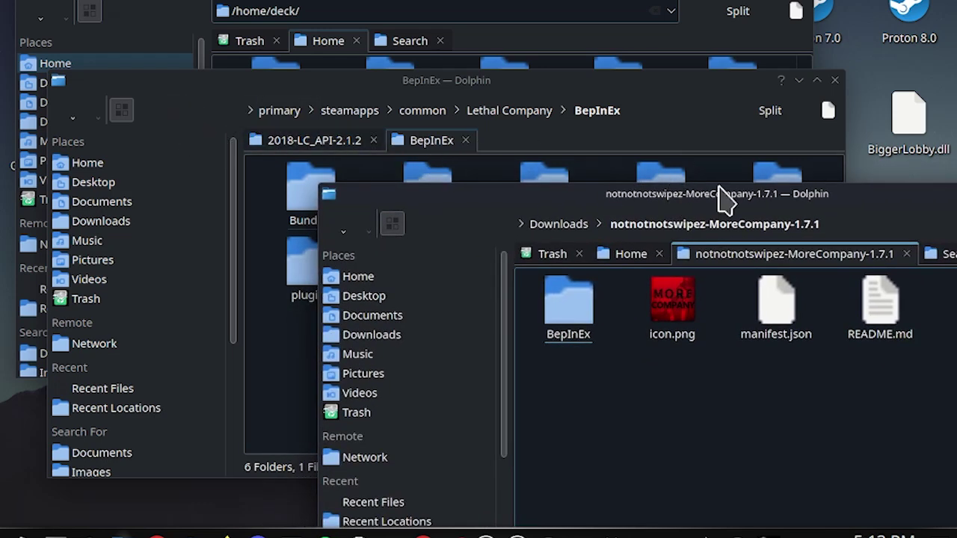
drag(713, 206, 626, 231)
double_click(493, 334)
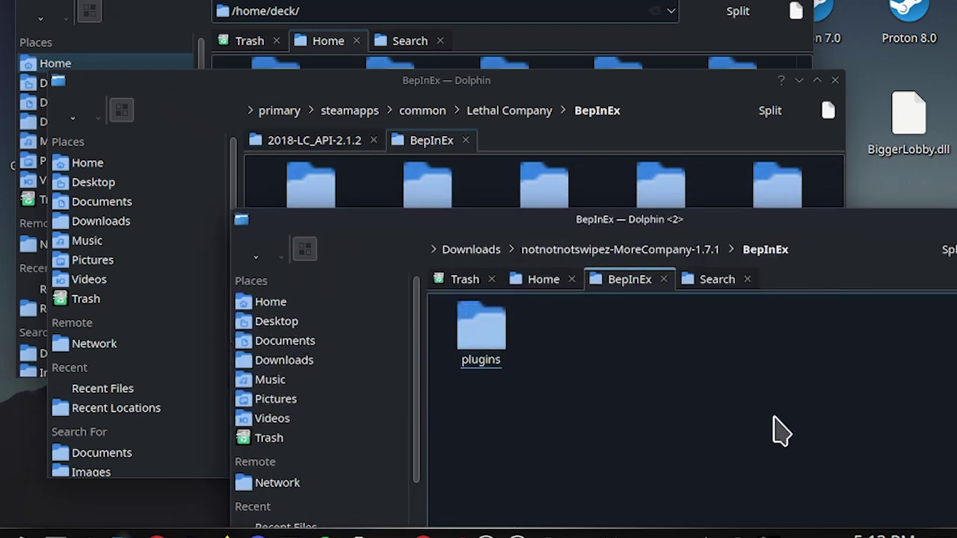
drag(555, 235, 545, 329)
Move MoreCompany's plugins folder into the game's BepInEx, merging and overwriting MoreCompany.dll.
mouse_move(468, 448)
mouse_down()
mouse_move(579, 399)
mouse_move(683, 254)
mouse_up()
click(790, 262)
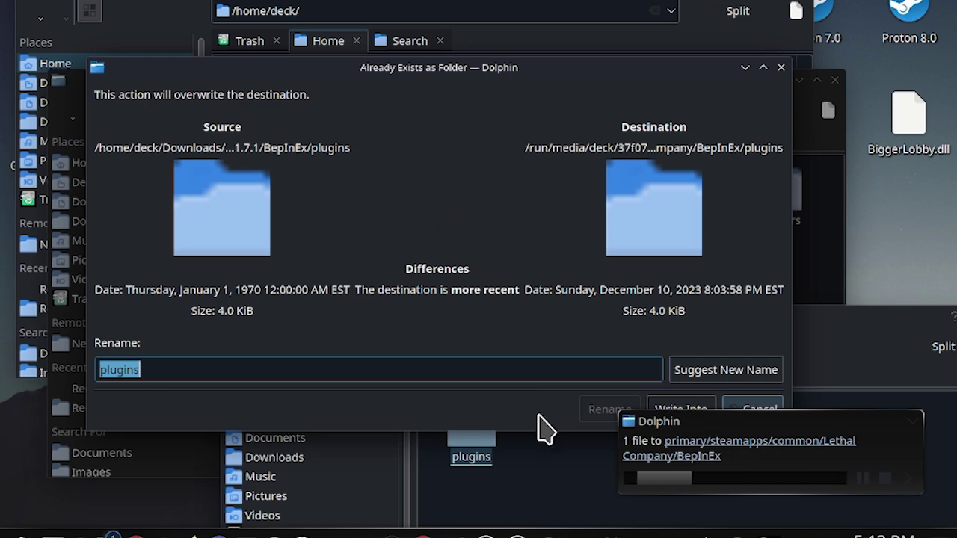
click(669, 413)
click(439, 420)
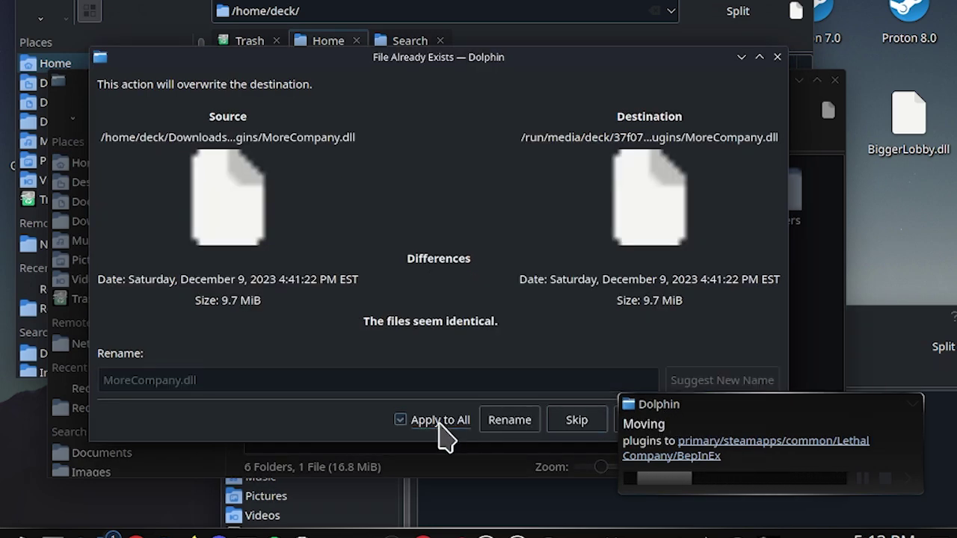
drag(508, 60, 460, 4)
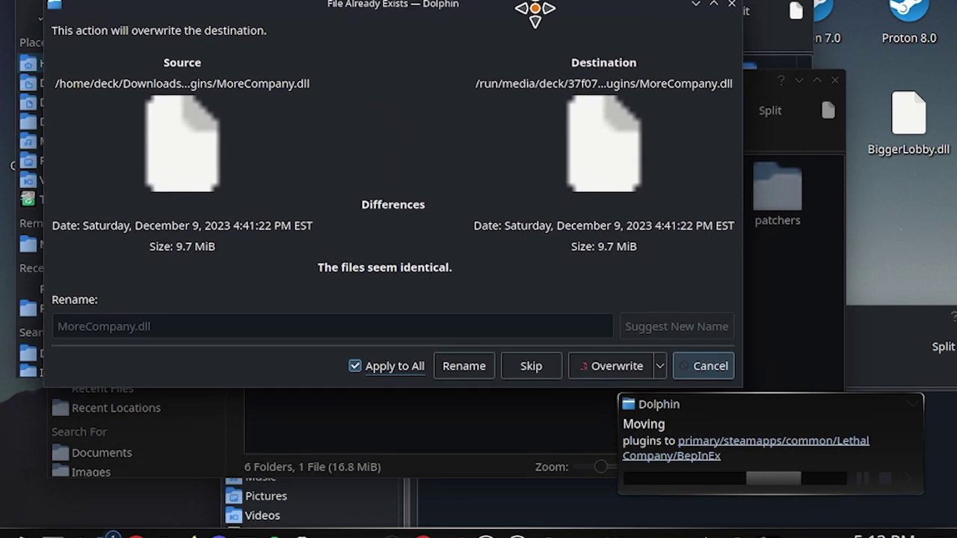
click(616, 368)
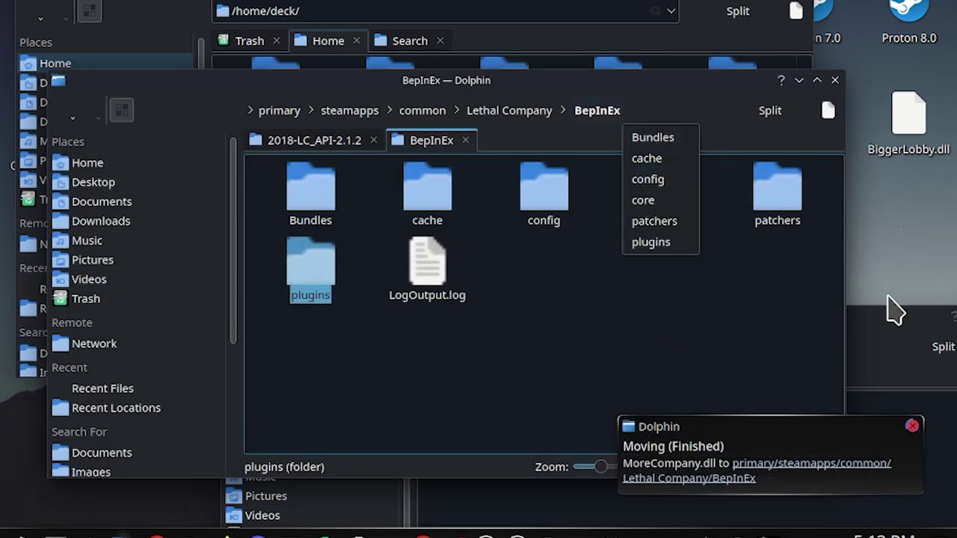
mouse_move(894, 324)
mouse_down()
mouse_move(733, 302)
mouse_move(810, 67)
mouse_up()
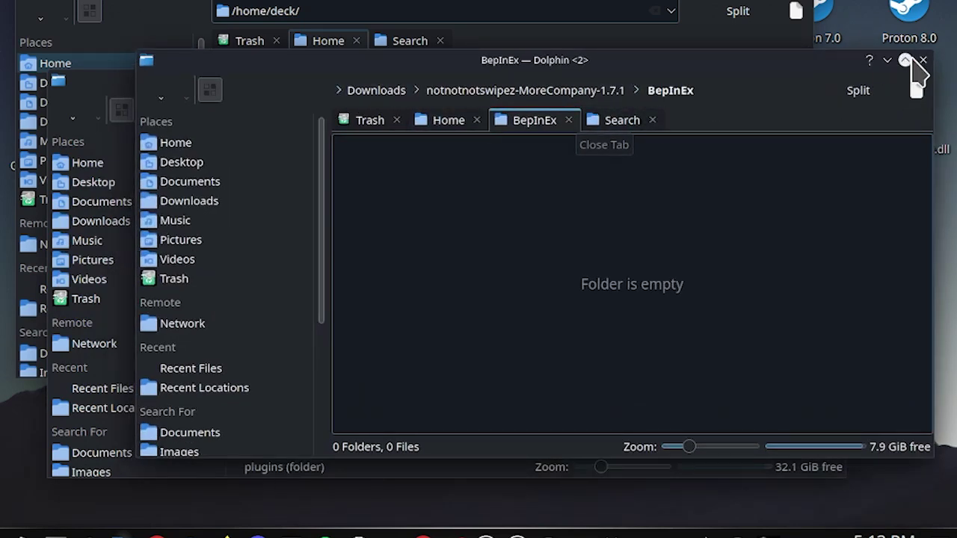
Open the LC_API download folder and the game's BepInEx plugins folder side by side.
click(922, 59)
click(723, 12)
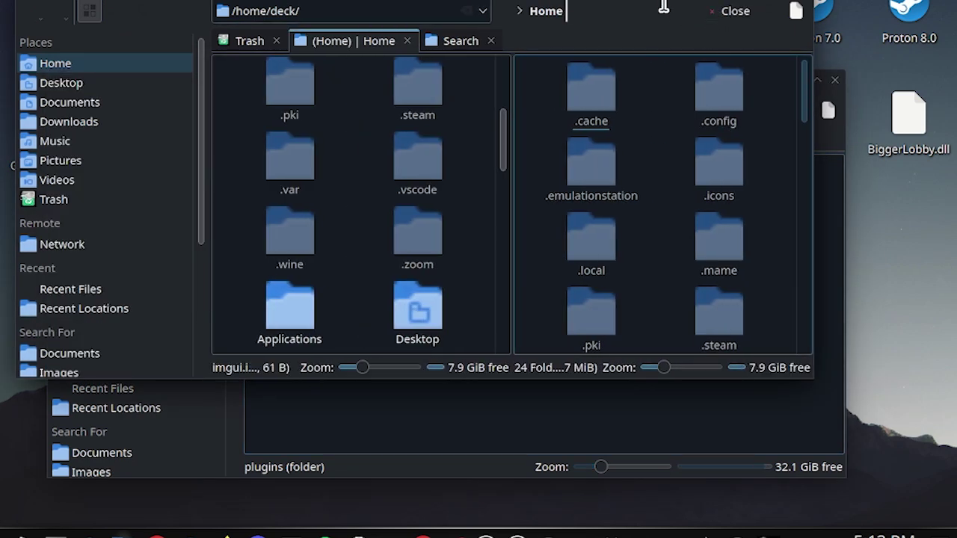
click(729, 12)
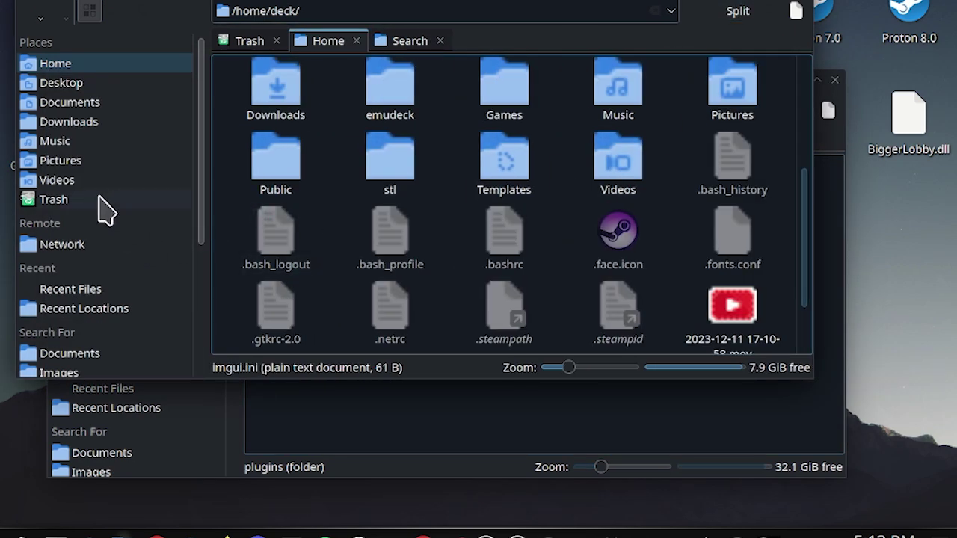
click(90, 122)
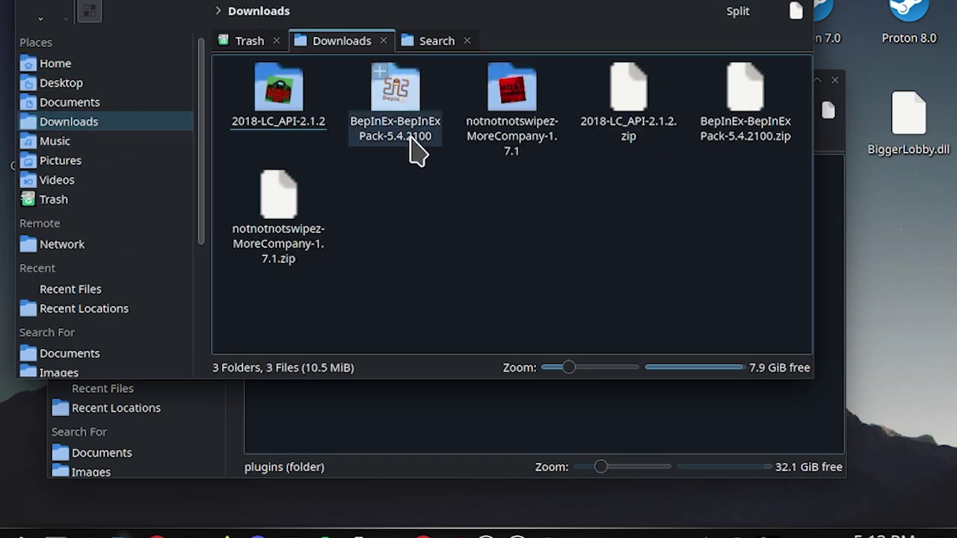
double_click(291, 104)
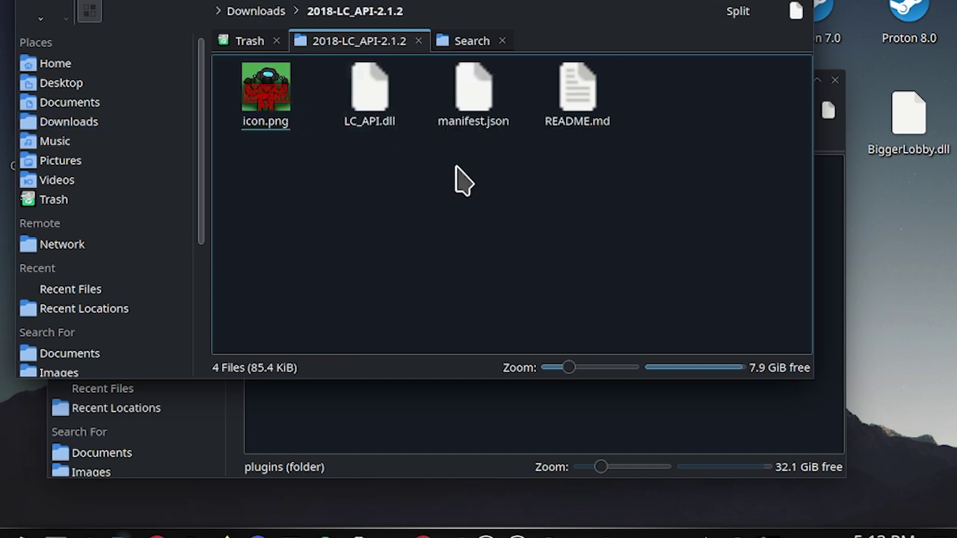
click(579, 415)
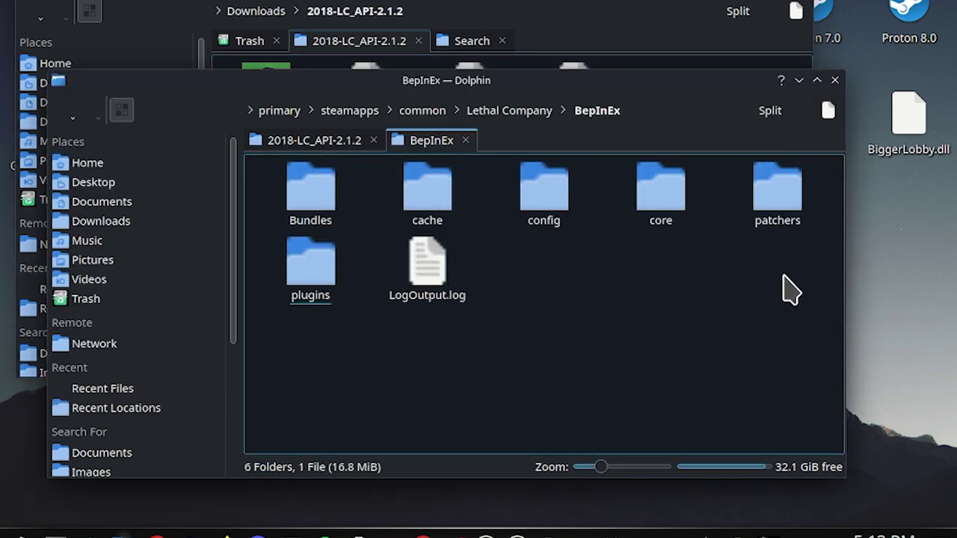
double_click(315, 282)
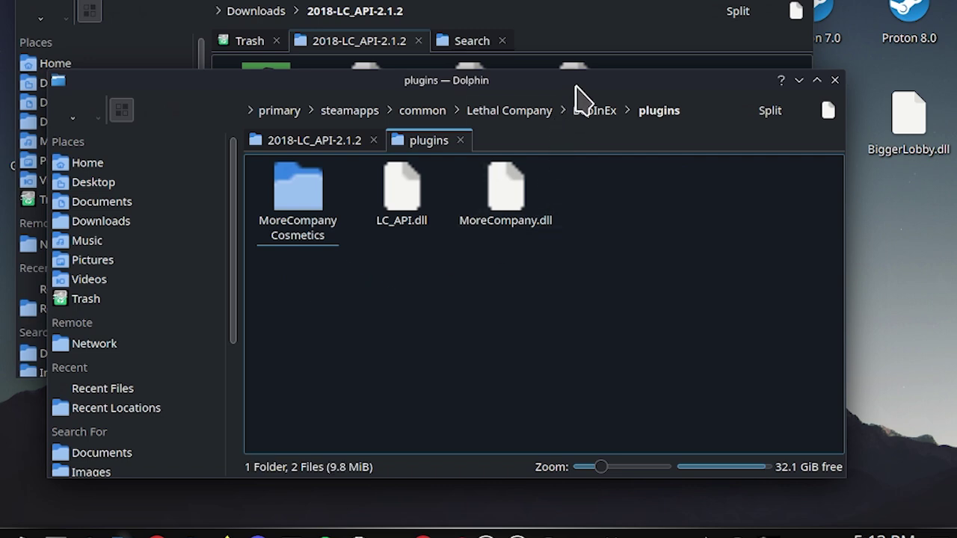
drag(575, 86, 723, 205)
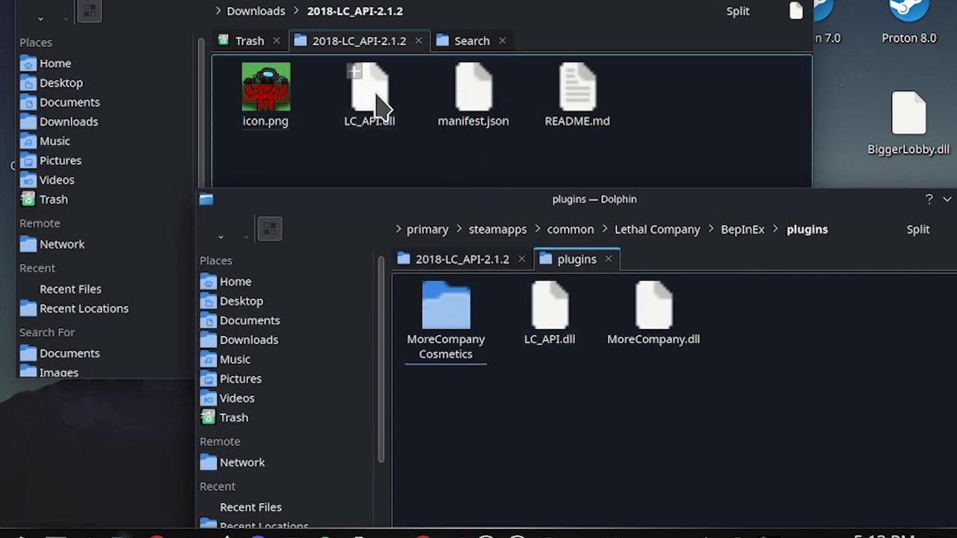
Move LC_API.dll into plugins, overwriting the old copy, and close both folders.
drag(371, 96, 650, 429)
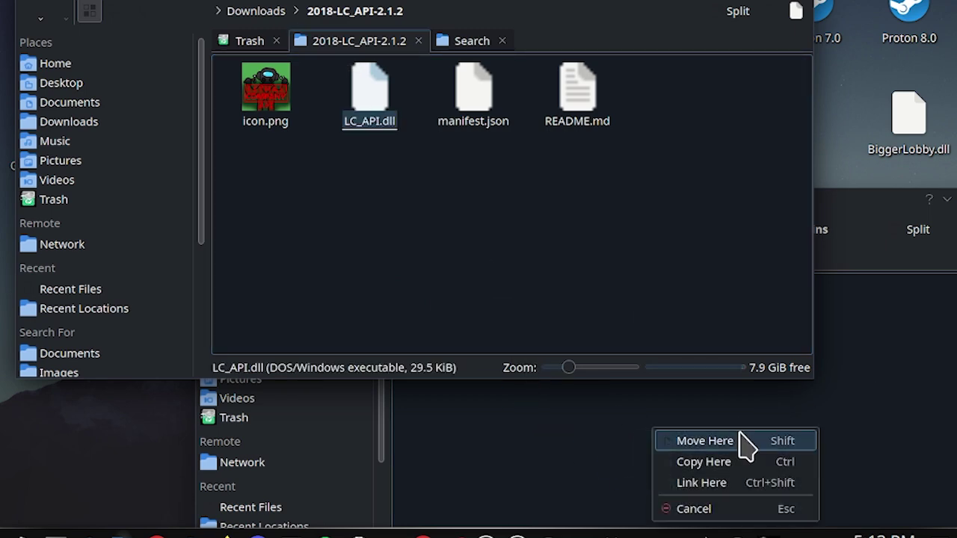
click(740, 441)
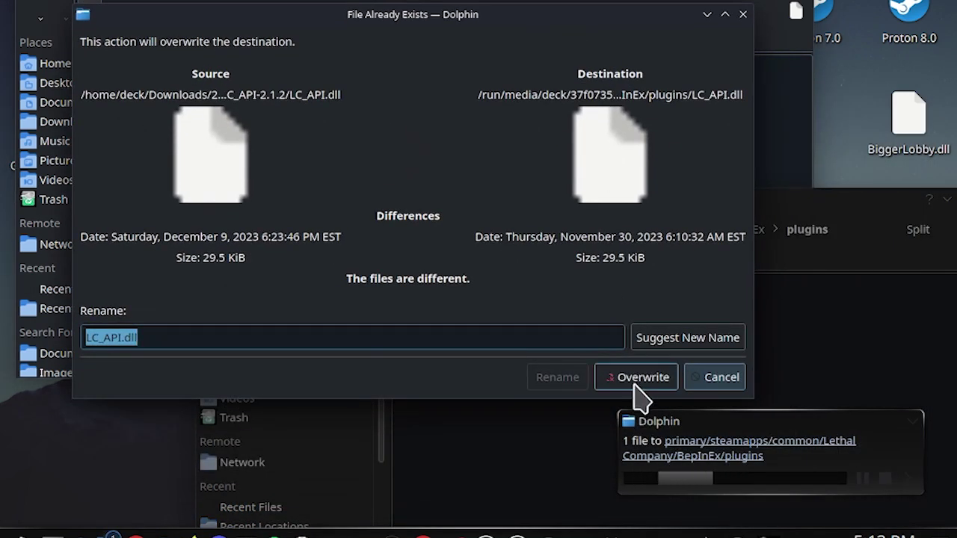
click(639, 378)
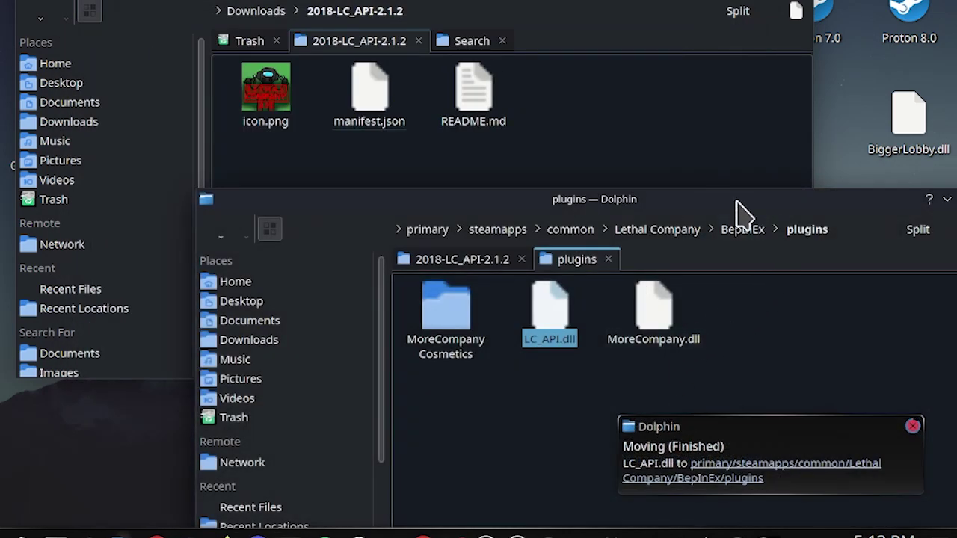
drag(737, 214, 629, 177)
click(814, 164)
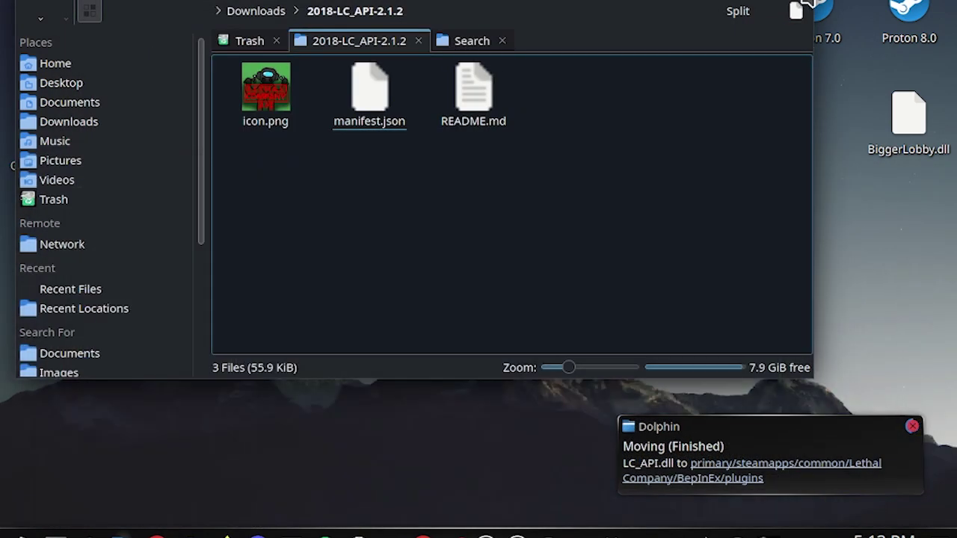
click(800, 4)
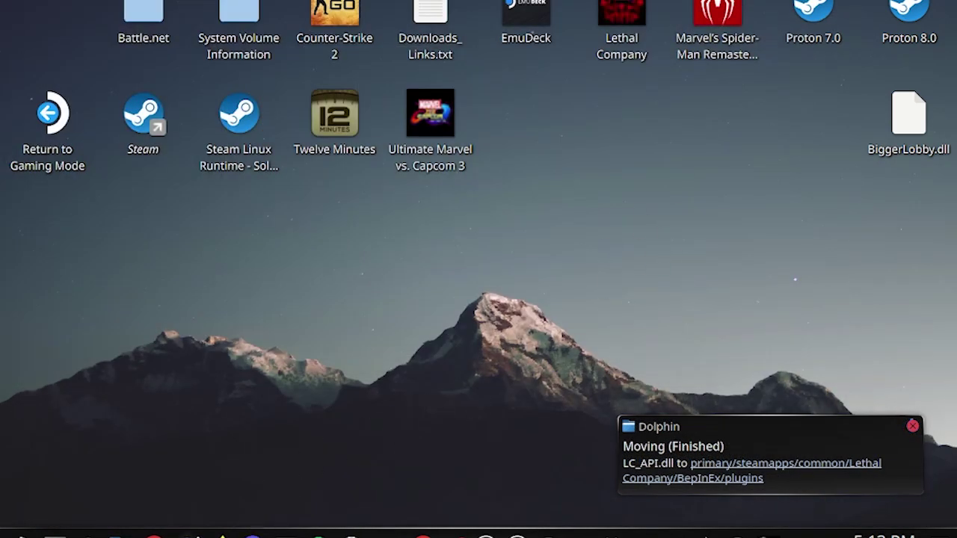
Launch Lethal Company with PLAY, recheck its Launch Options, then minimize Steam.
click(187, 534)
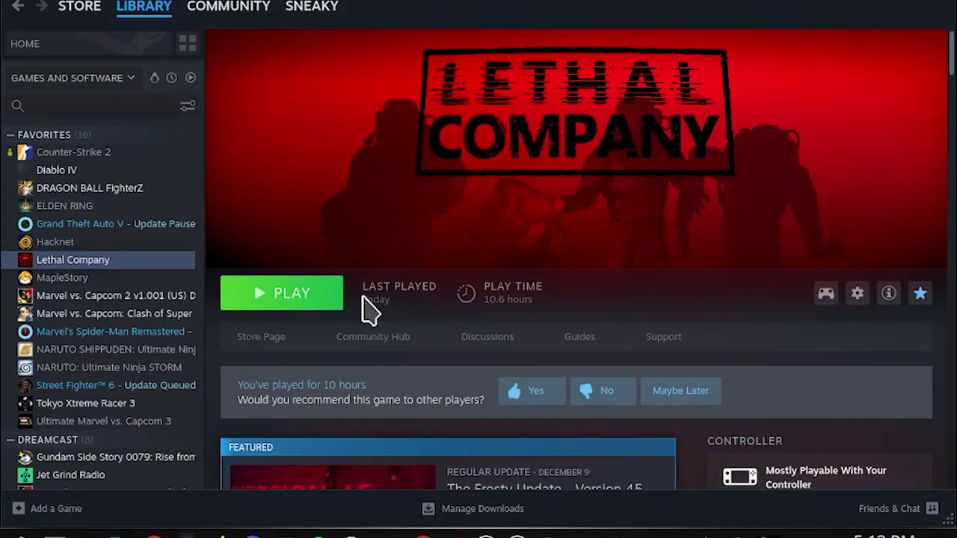
click(314, 292)
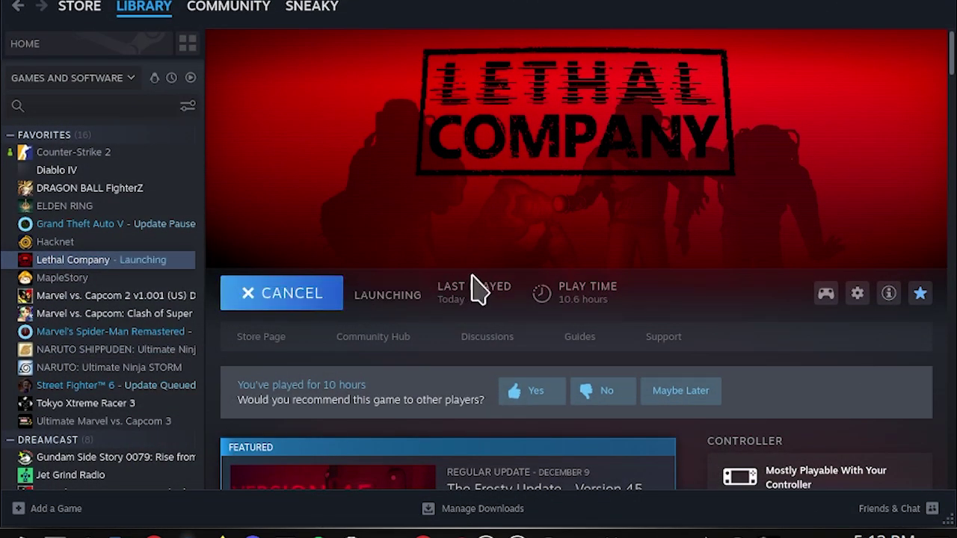
right_click(154, 263)
click(184, 379)
drag(352, 281, 857, 276)
click(781, 37)
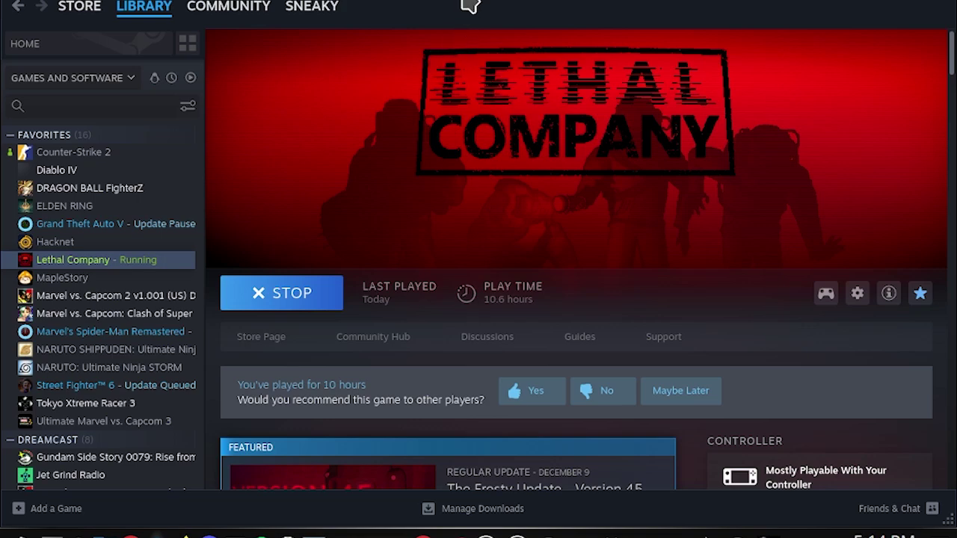
click(902, 6)
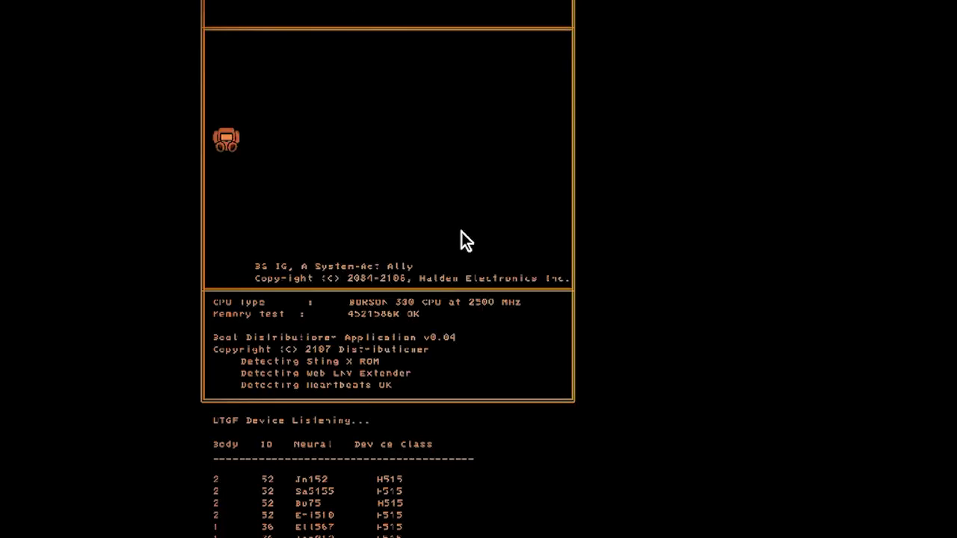
Turn the system volume up while the game boots to the More Company menu.
key(XF86AudioLowerVolume)
key(XF86AudioRaiseVolume)
key(XF86AudioRaiseVolume)
key(XF86AudioRaiseVolume)
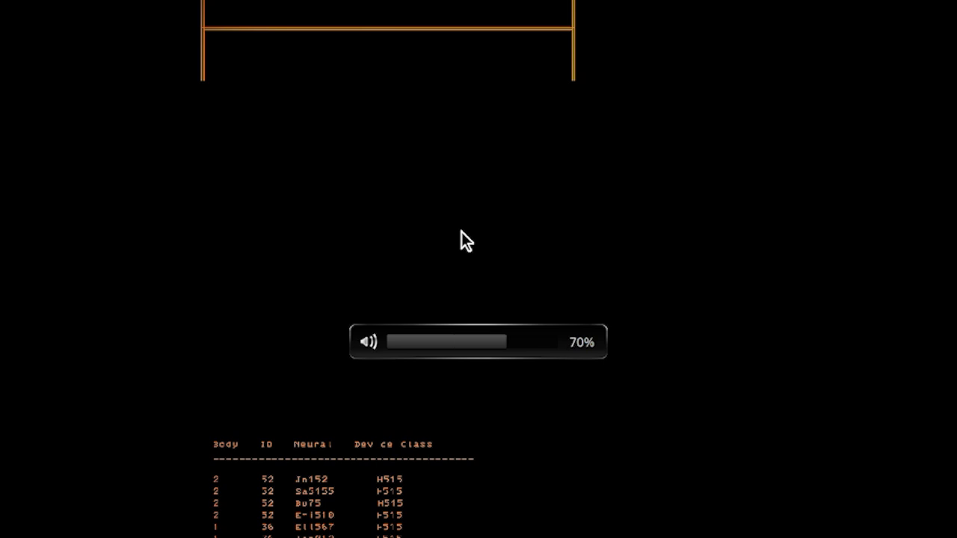
key(XF86AudioRaiseVolume)
key(XF86AudioRaiseVolume)
key(XF86AudioRaiseVolume)
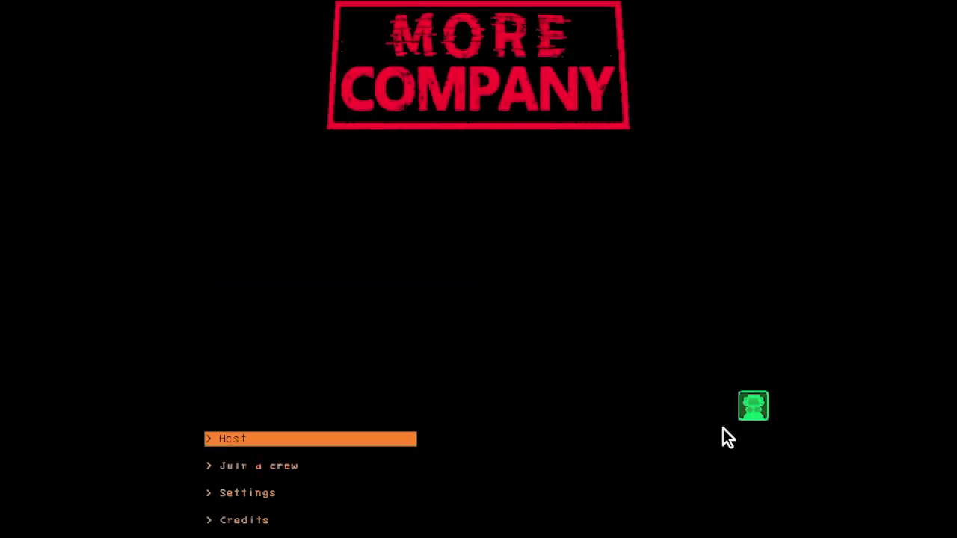
Remove the white mask, eyeballs, ring and jester hat cosmetics from the character.
click(760, 414)
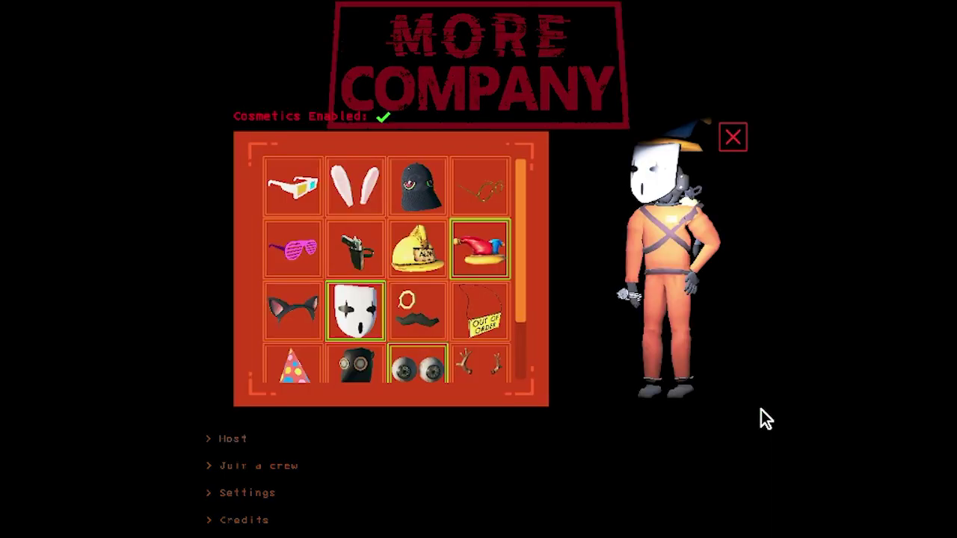
scroll(448, 239, down, 2)
click(365, 243)
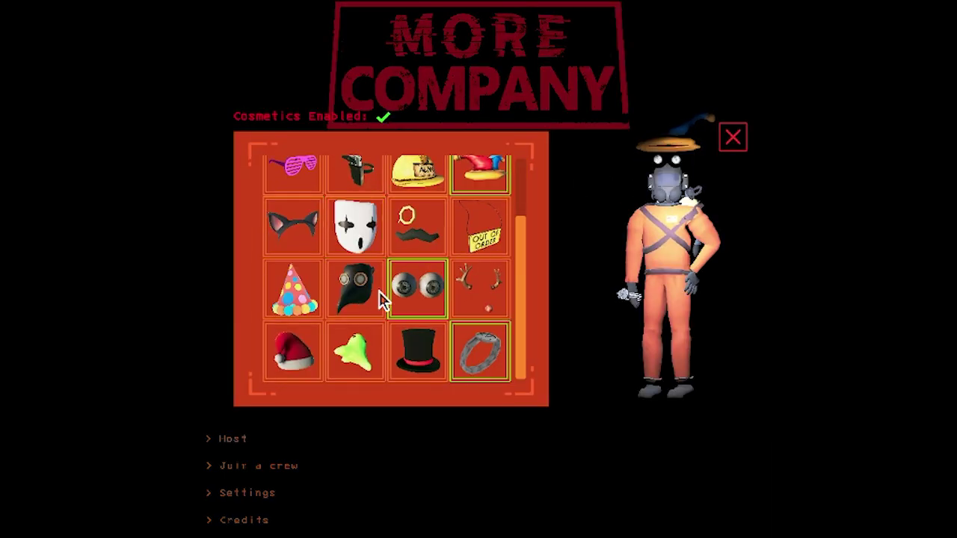
click(403, 301)
click(483, 361)
scroll(469, 247, up, 1)
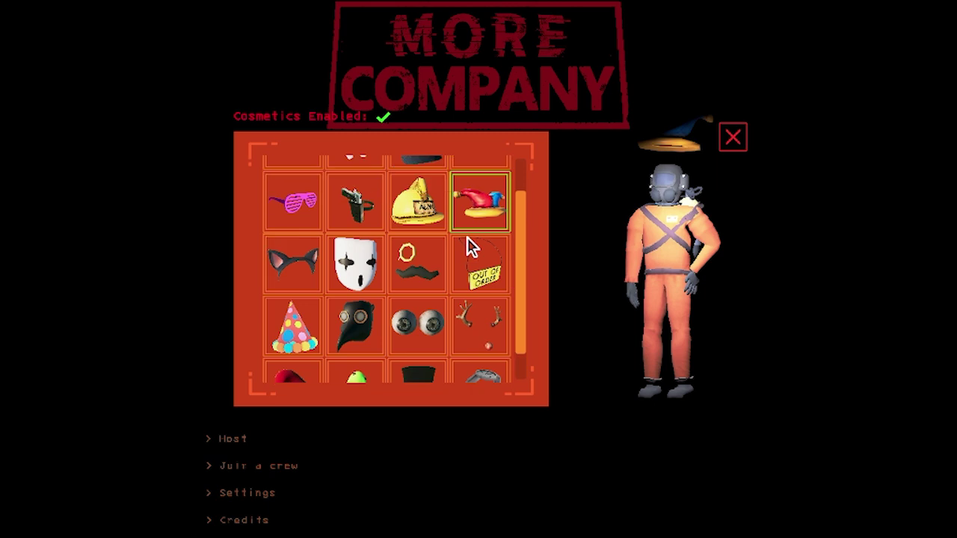
scroll(478, 251, up, 1)
click(483, 254)
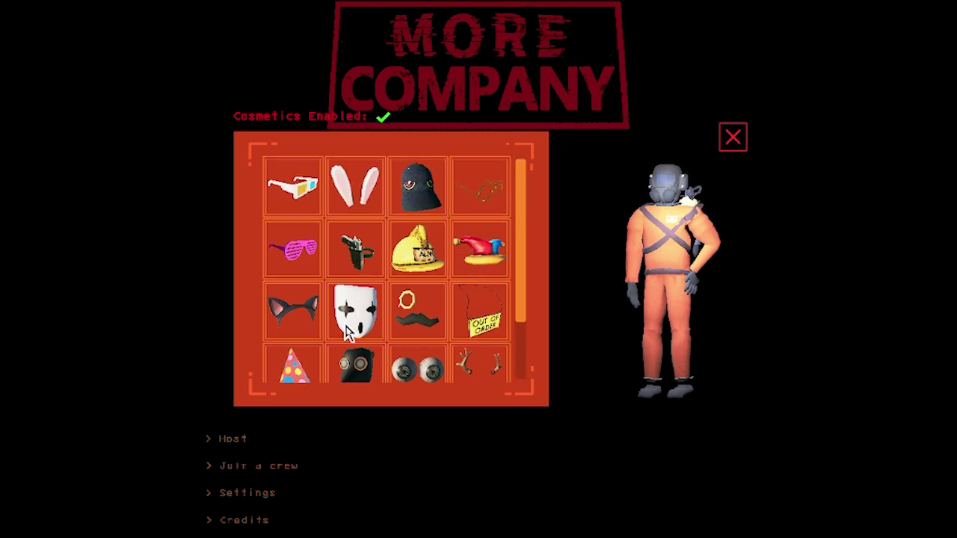
Equip the plague doctor mask and top hat, then close the cosmetics panel.
scroll(359, 329, down, 2)
click(423, 338)
click(336, 270)
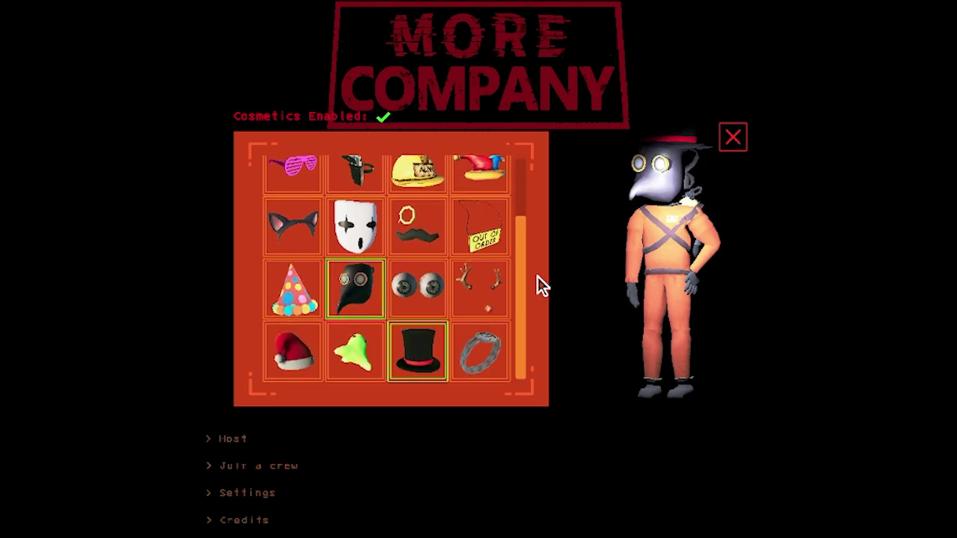
click(733, 139)
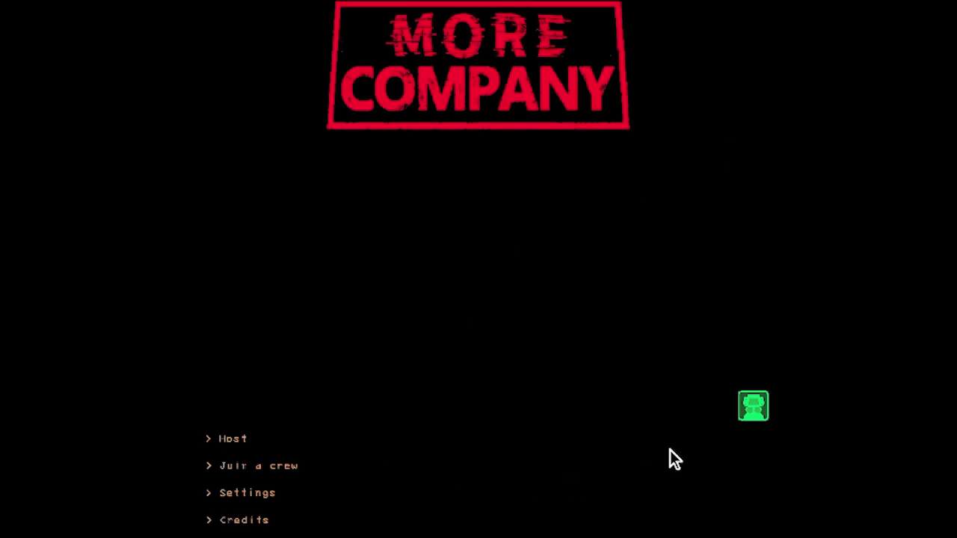